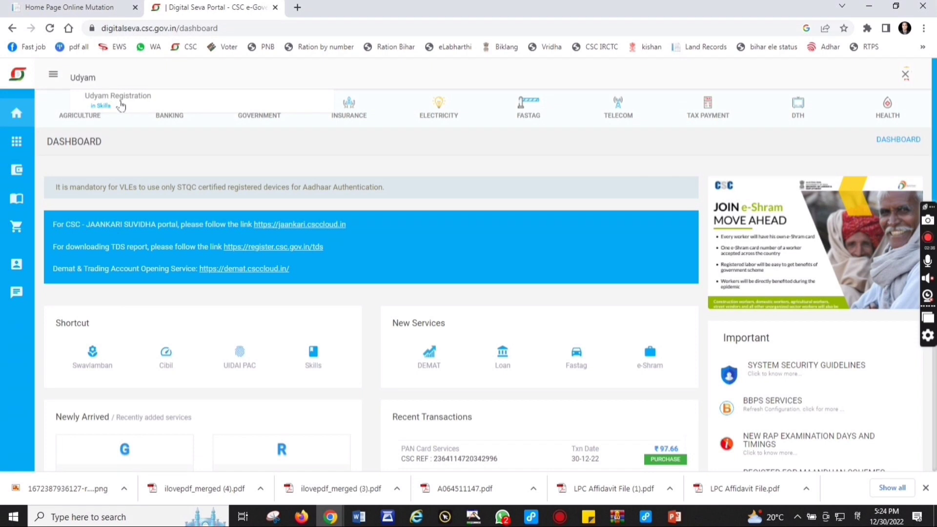
- Enter the entrepreneur's Aadhaar number and name in Udyam Registration, and request an OTP
{"action": "left_click", "coordinate": [119, 100]}
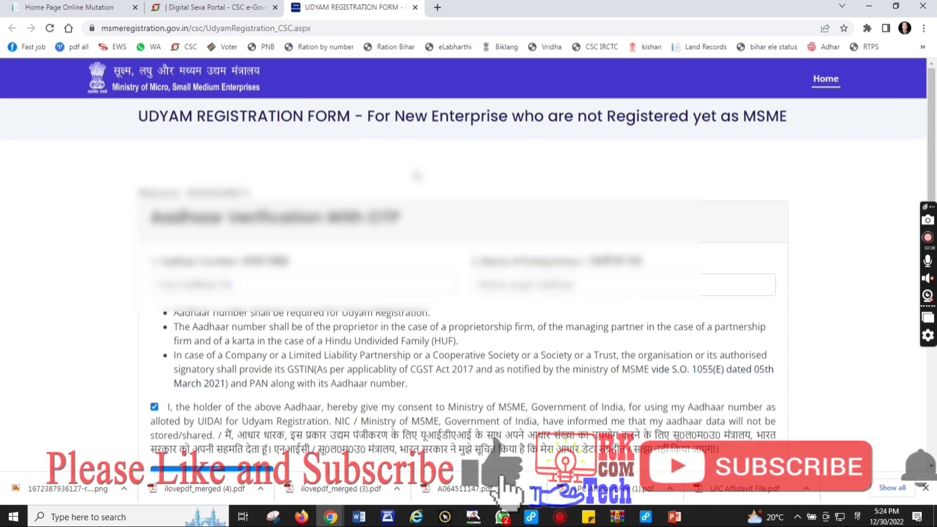
{"action": "scroll", "coordinate": [417, 175], "scroll_direction": "down", "scroll_amount": 3}
{"action": "scroll", "coordinate": [464, 244], "scroll_direction": "up", "scroll_amount": 1}
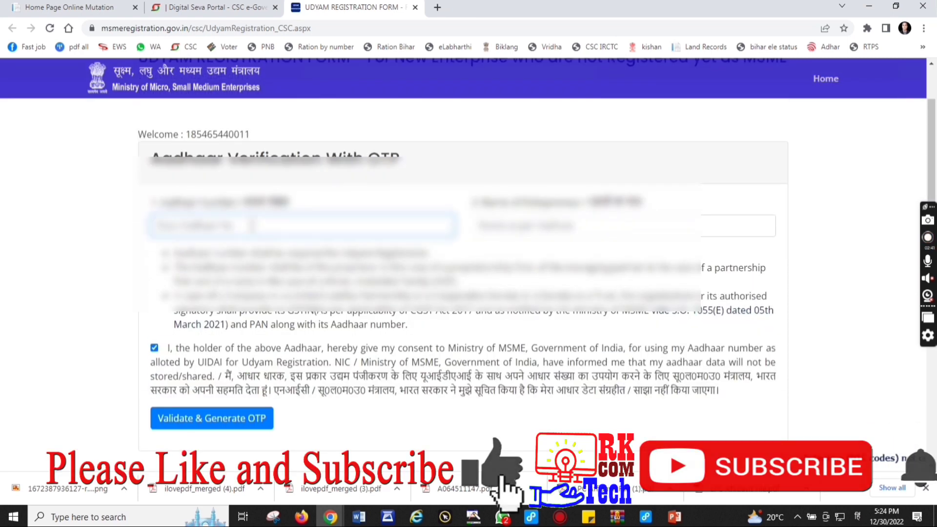
{"action": "scroll", "coordinate": [464, 244], "scroll_direction": "up", "scroll_amount": 1}
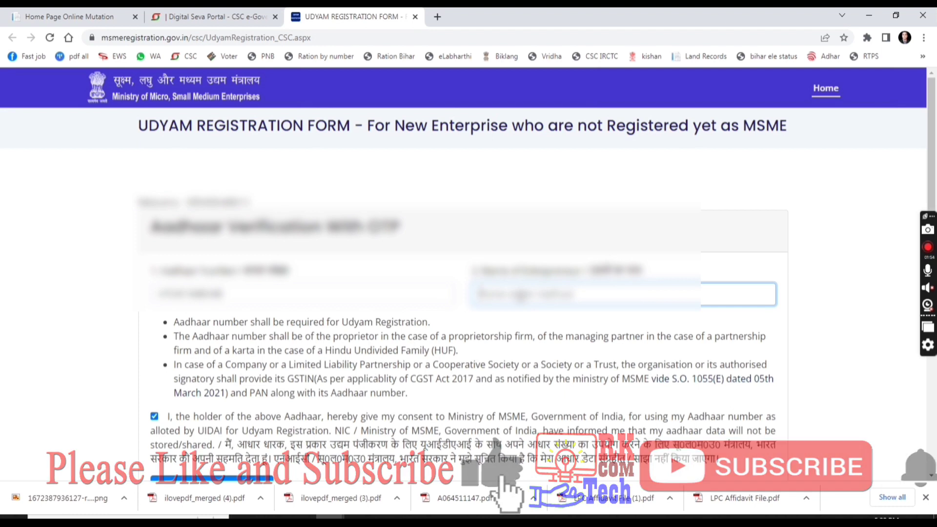
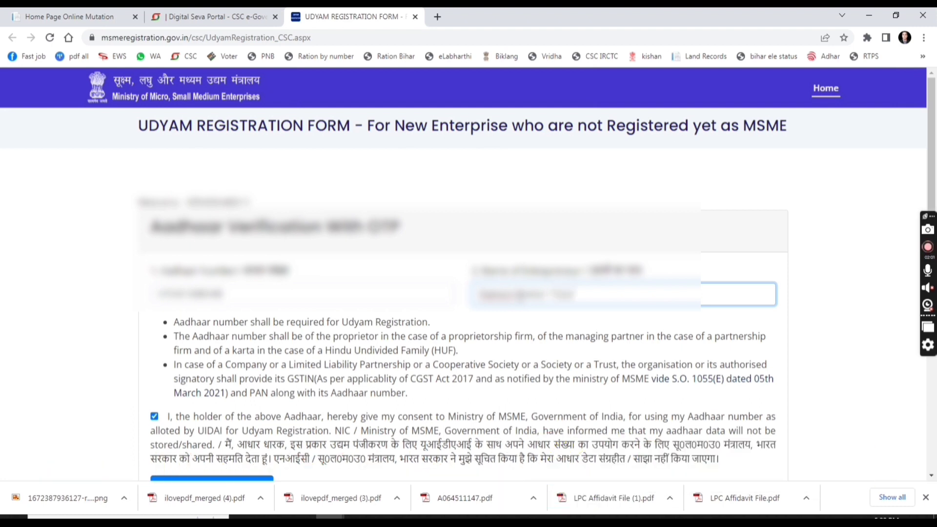
{"action": "scroll", "coordinate": [369, 322], "scroll_direction": "down", "scroll_amount": 7}
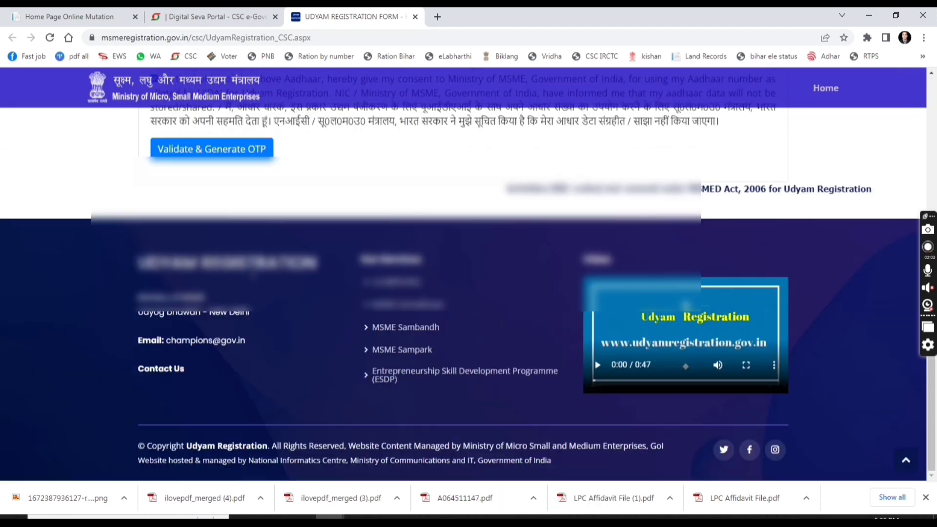
{"action": "left_click", "coordinate": [228, 155]}
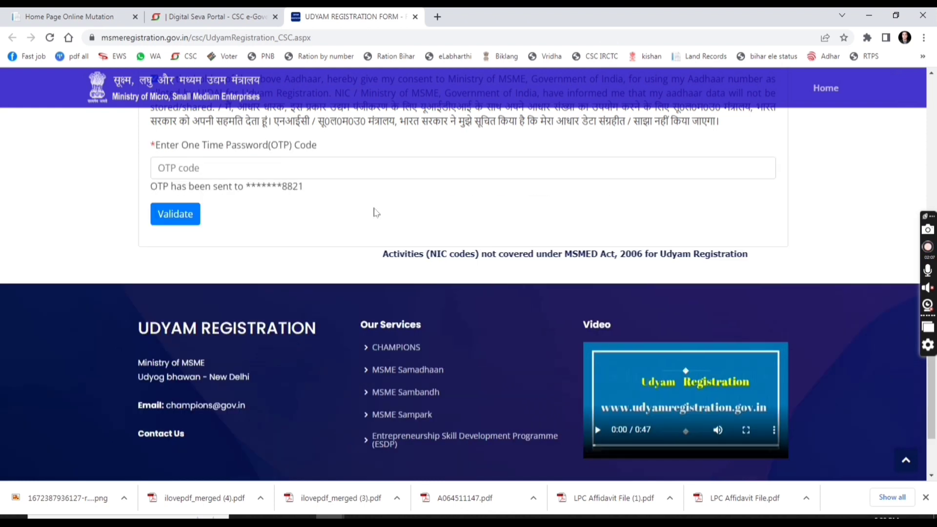
- Enter the received one-time password and validate it to verify the Aadhaar
{"action": "scroll", "coordinate": [322, 217], "scroll_direction": "up", "scroll_amount": 1}
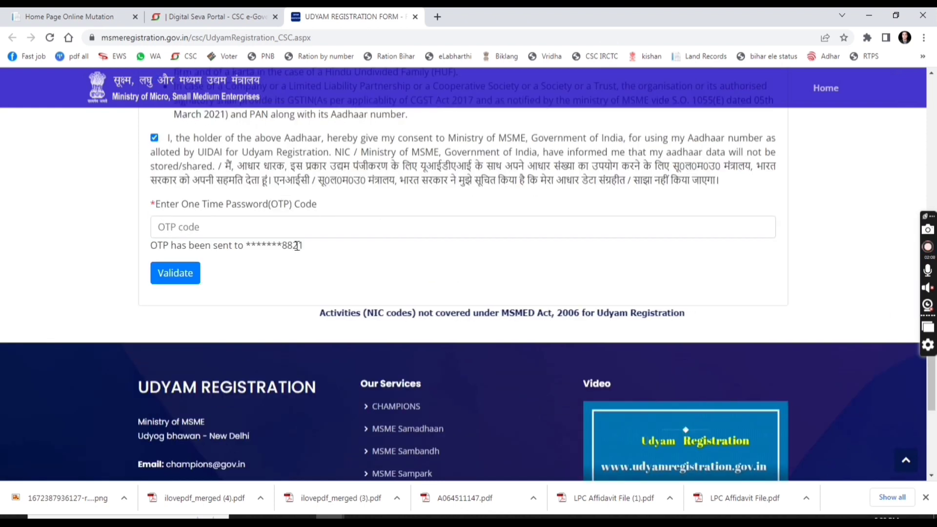
{"action": "left_click", "coordinate": [180, 227]}
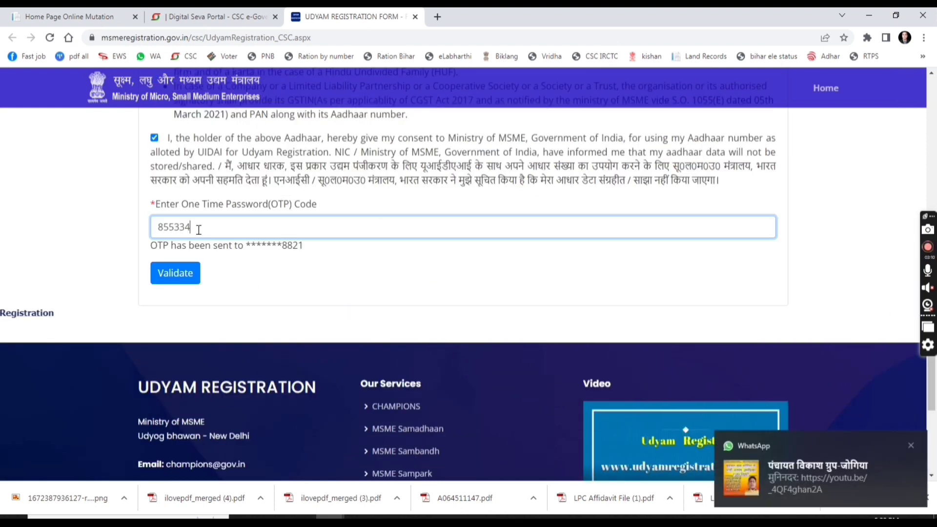
{"action": "left_click", "coordinate": [185, 276]}
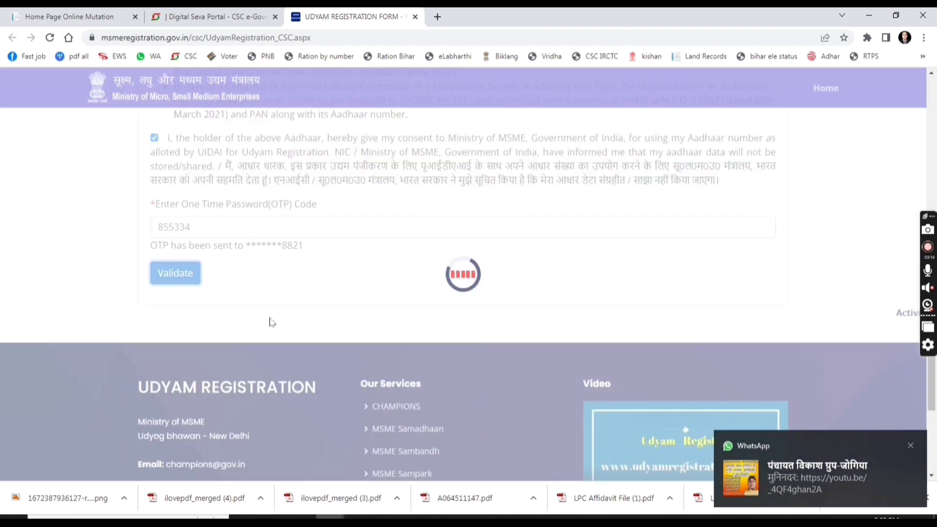
{"action": "scroll", "coordinate": [295, 369], "scroll_direction": "down", "scroll_amount": 1}
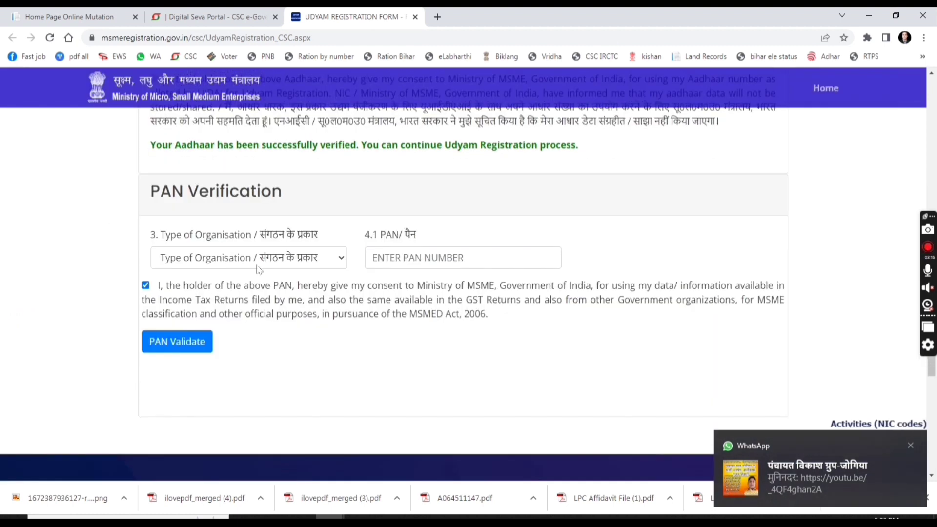
- Set Type of Organisation to '1. Proprietary'
{"action": "left_click", "coordinate": [239, 257]}
{"action": "key", "text": "Down"}
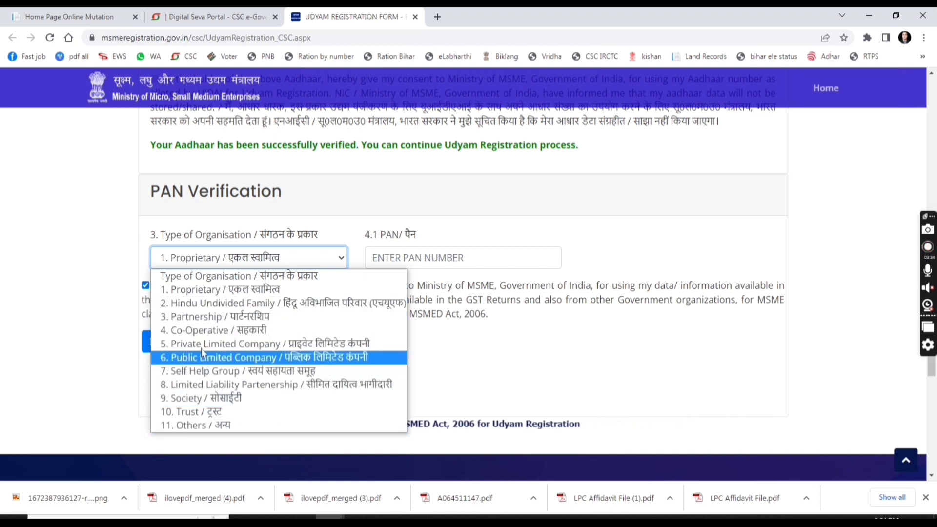
{"action": "left_click", "coordinate": [196, 291]}
- Enter the PAN, validate it, and continue to the next section
{"action": "left_click", "coordinate": [412, 251]}
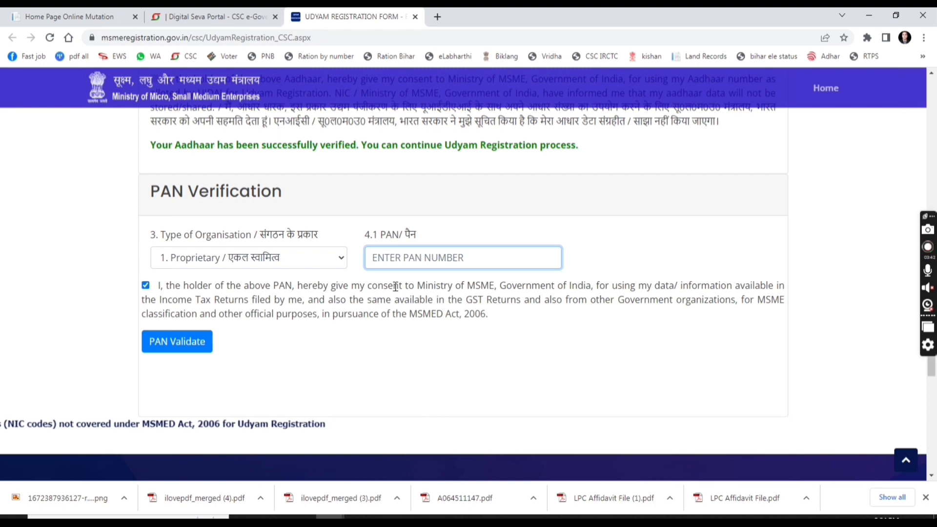
{"action": "type", "text": "AL"}
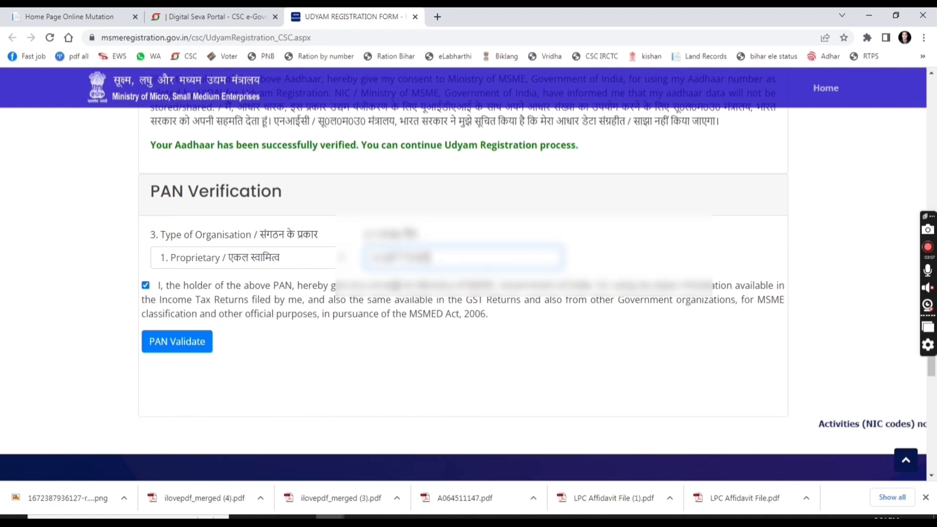
{"action": "left_click", "coordinate": [177, 341]}
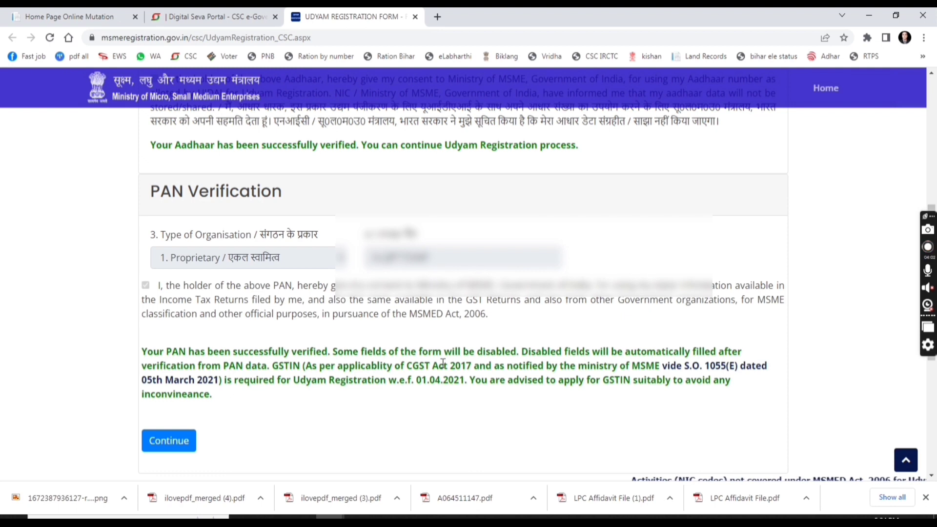
{"action": "left_click", "coordinate": [178, 441]}
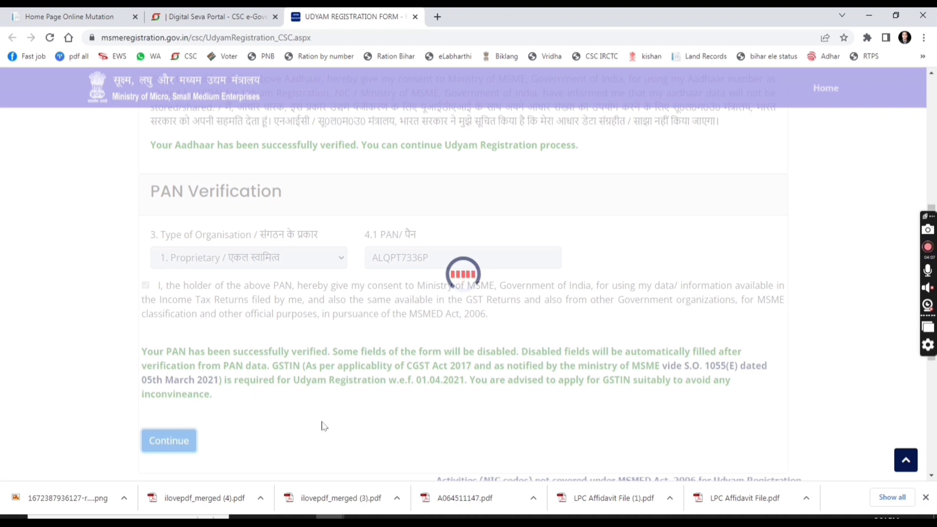
{"action": "scroll", "coordinate": [313, 436], "scroll_direction": "down", "scroll_amount": 3}
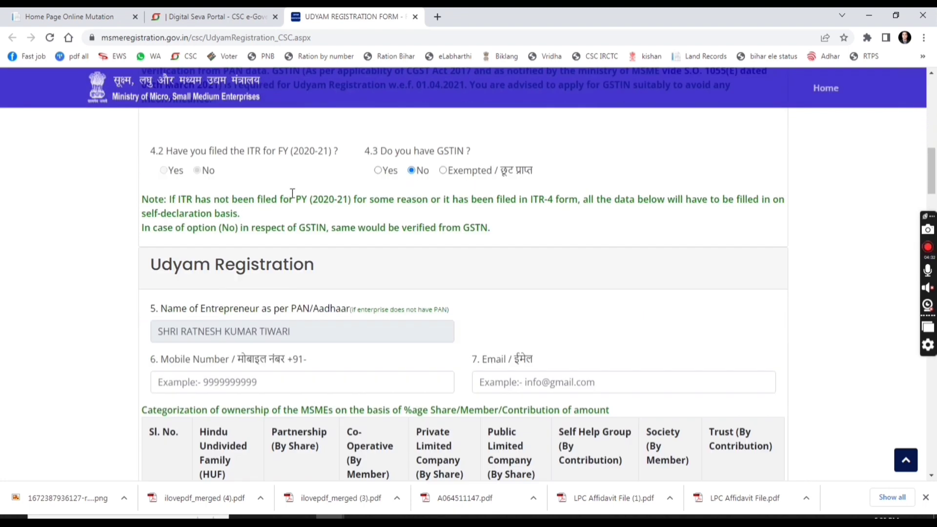
- Fill in the owner's mobile number and e-mail address
{"action": "scroll", "coordinate": [292, 195], "scroll_direction": "down", "scroll_amount": 3}
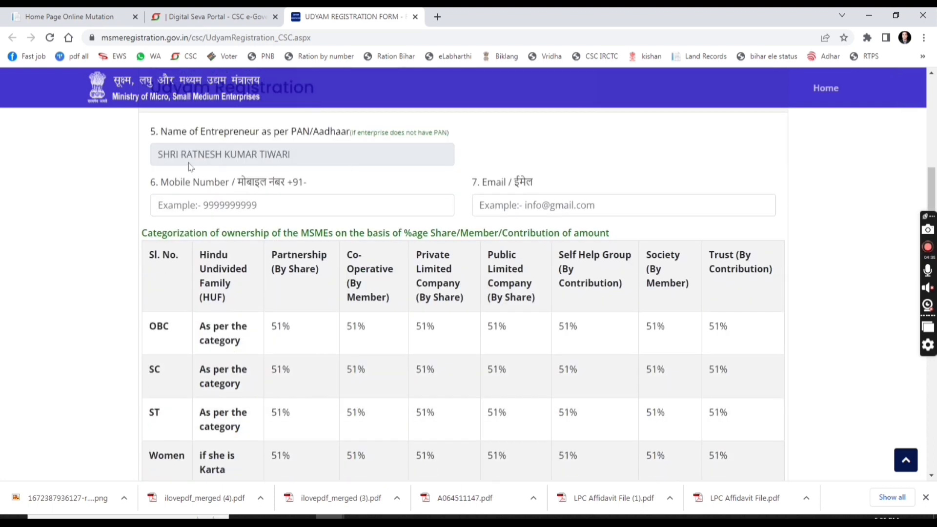
{"action": "left_click", "coordinate": [230, 204]}
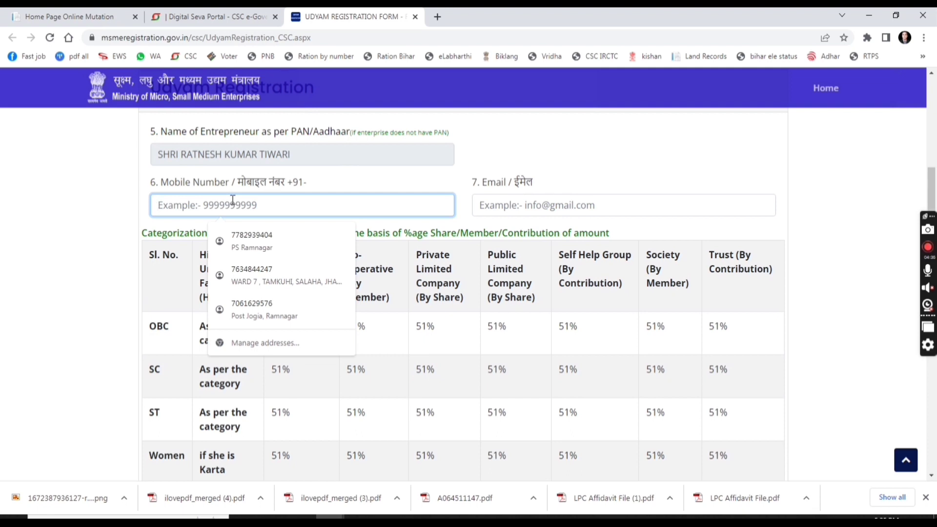
{"action": "type", "text": "9311"}
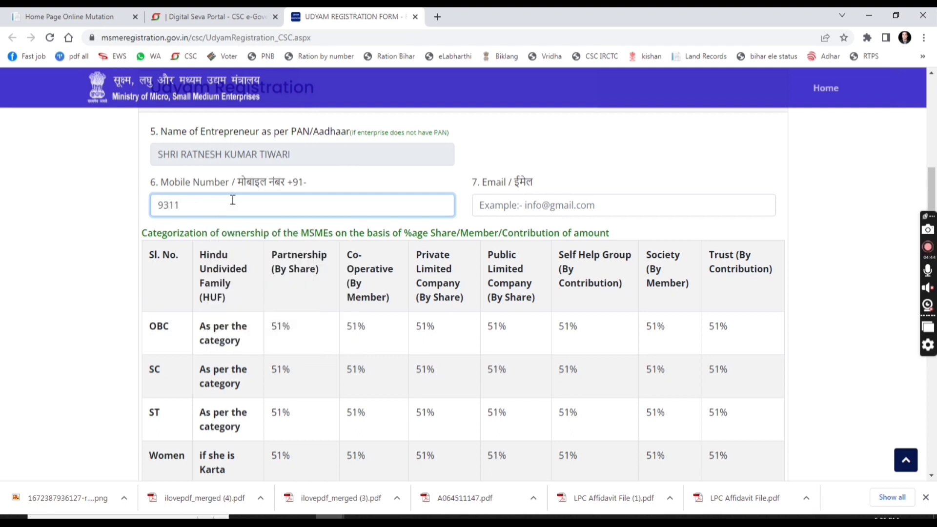
{"action": "left_click", "coordinate": [503, 208]}
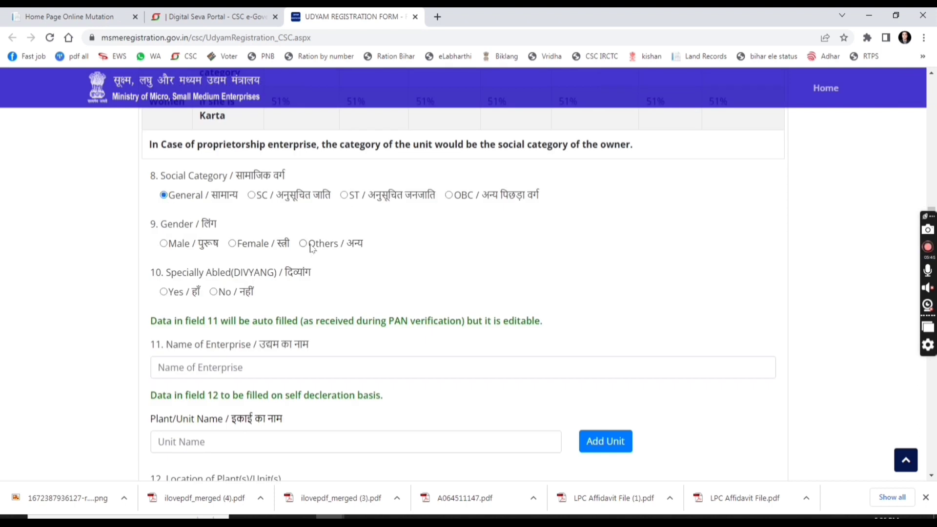
- Enter 'Gungun Communication' as the Name of Enterprise
{"action": "scroll", "coordinate": [292, 234], "scroll_direction": "down", "scroll_amount": 1}
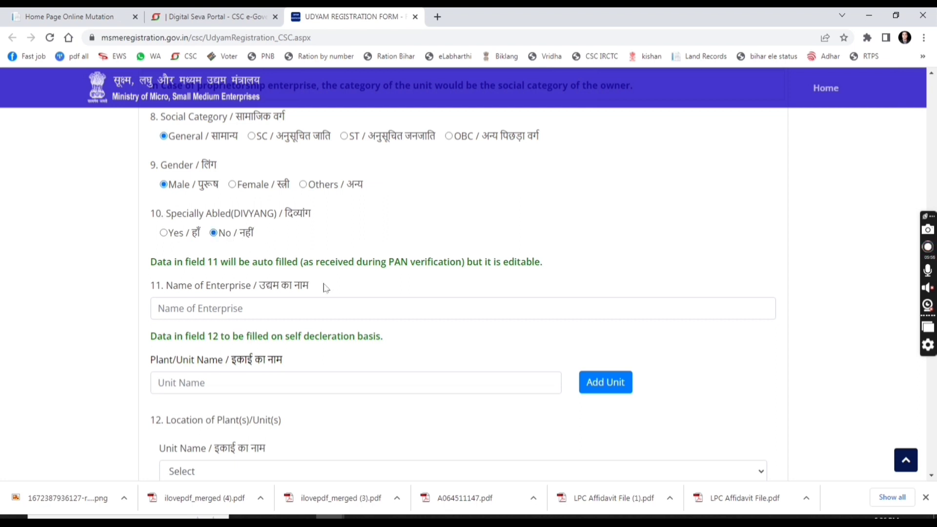
{"action": "scroll", "coordinate": [306, 283], "scroll_direction": "down", "scroll_amount": 1}
{"action": "left_click", "coordinate": [226, 249]}
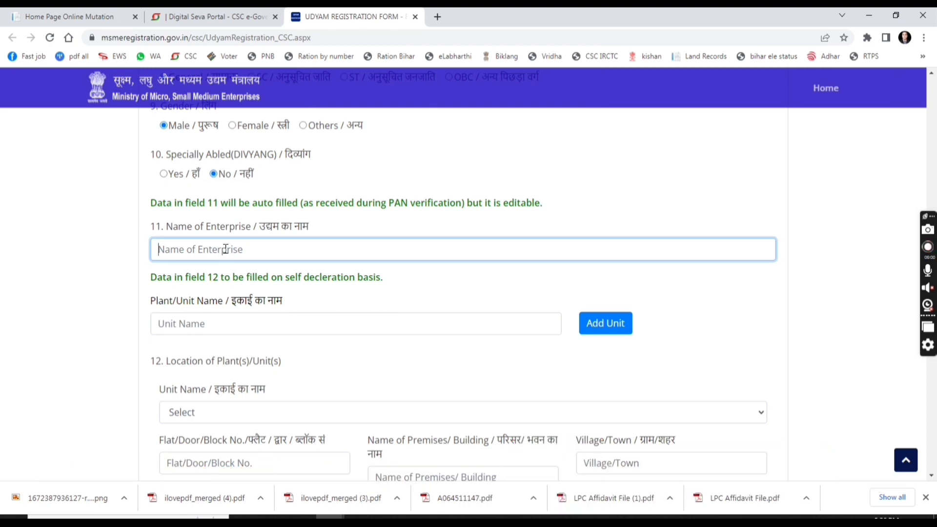
{"action": "type", "text": "G"}
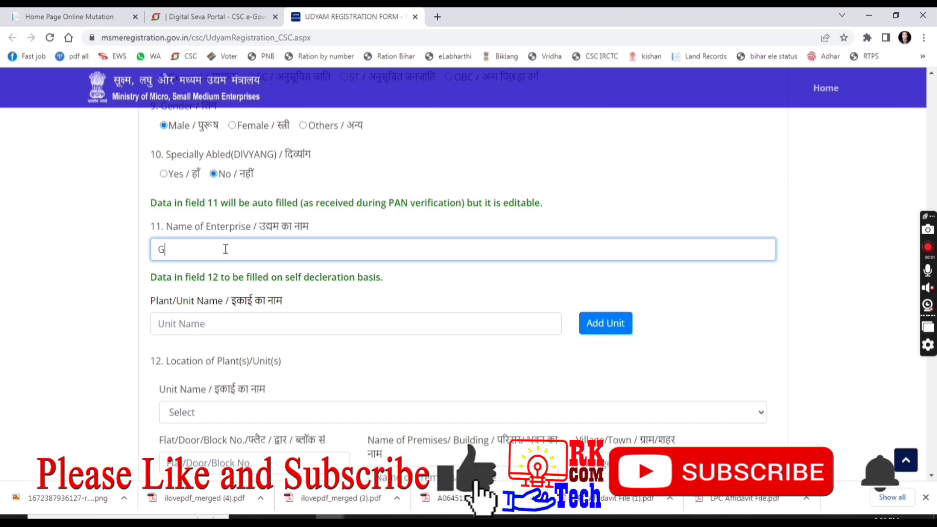
{"action": "type", "text": "ungun"}
{"action": "type", "text": " C"}
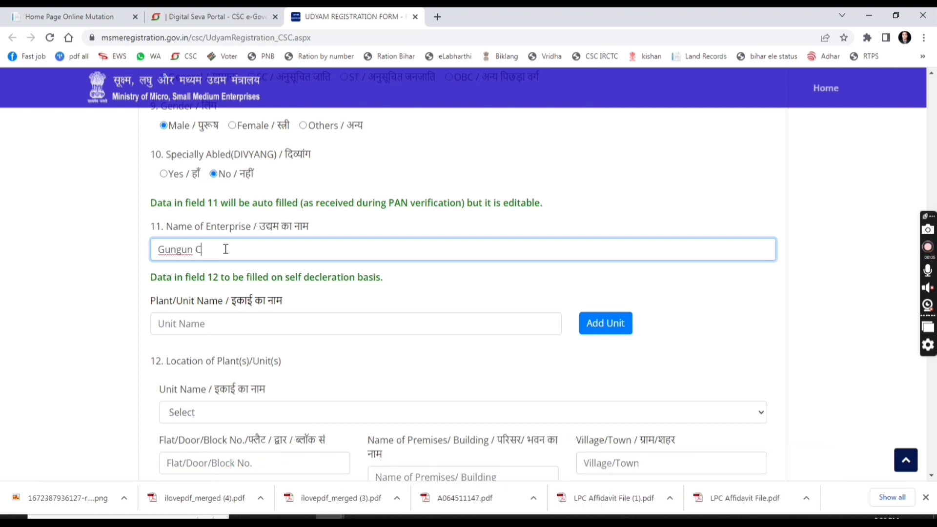
{"action": "type", "text": "ommunication"}
{"action": "scroll", "coordinate": [349, 303], "scroll_direction": "down", "scroll_amount": 2}
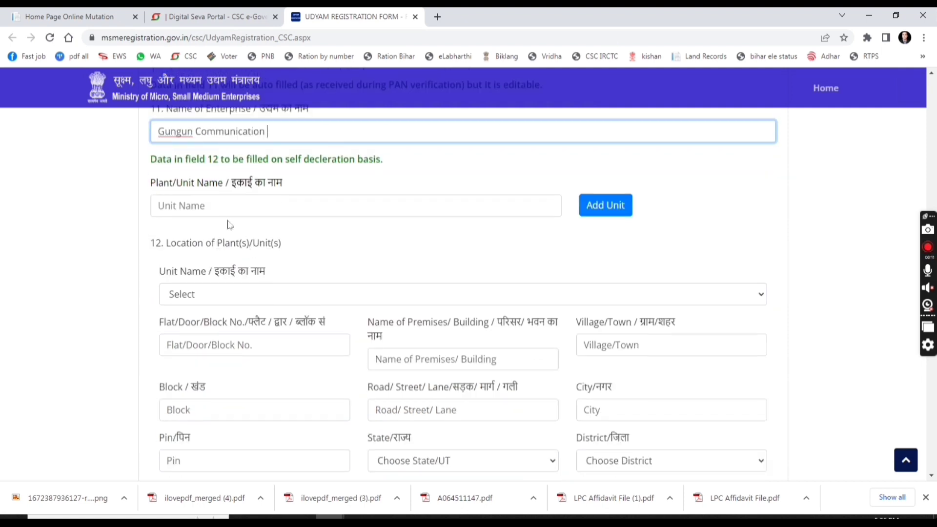
- Enter the plant unit's premises and village/town address details
{"action": "left_click", "coordinate": [208, 205]}
{"action": "scroll", "coordinate": [235, 200], "scroll_direction": "up", "scroll_amount": 1}
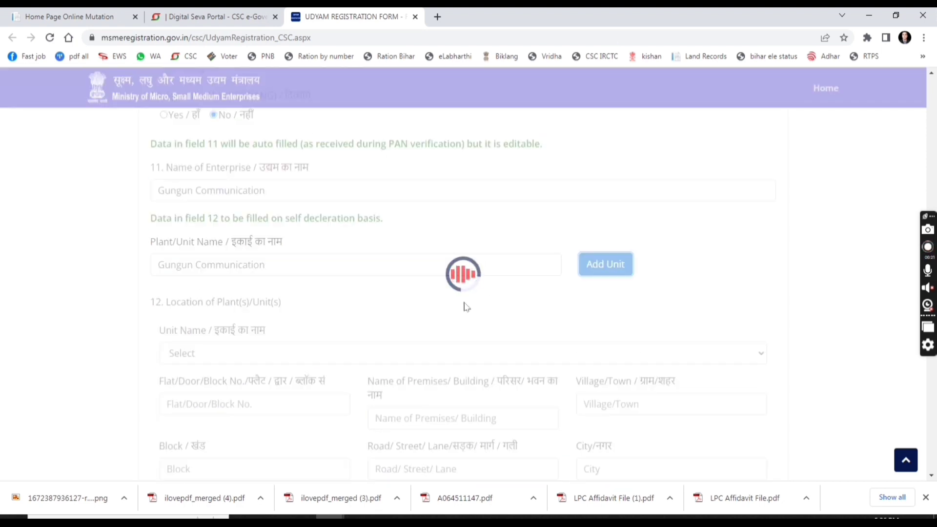
{"action": "scroll", "coordinate": [231, 201], "scroll_direction": "down", "scroll_amount": 3}
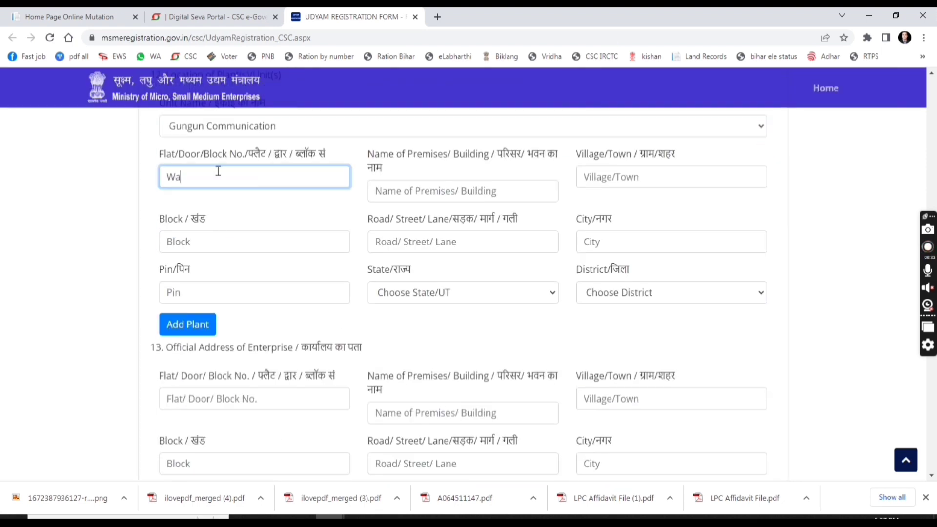
{"action": "scroll", "coordinate": [214, 196], "scroll_direction": "up", "scroll_amount": 1}
{"action": "left_click", "coordinate": [429, 250]}
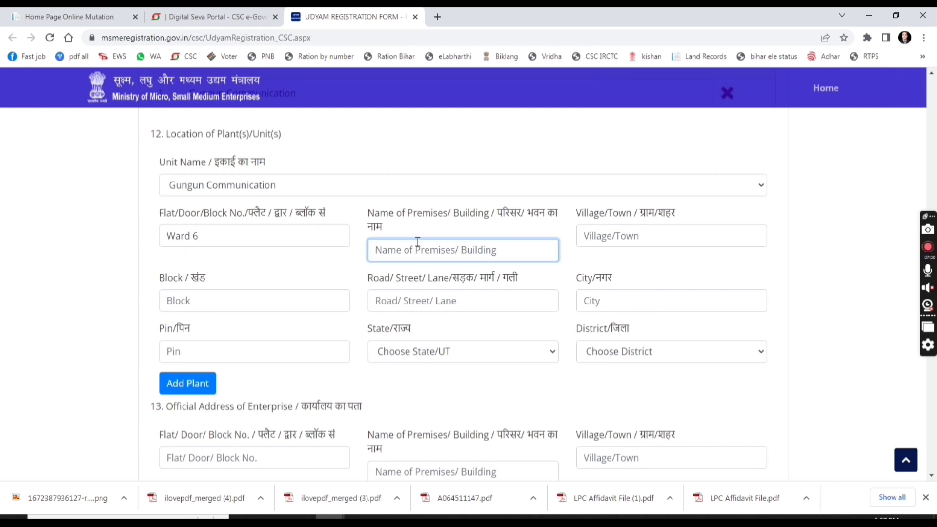
{"action": "left_click", "coordinate": [621, 235]}
{"action": "type", "text": "Gondauli"}
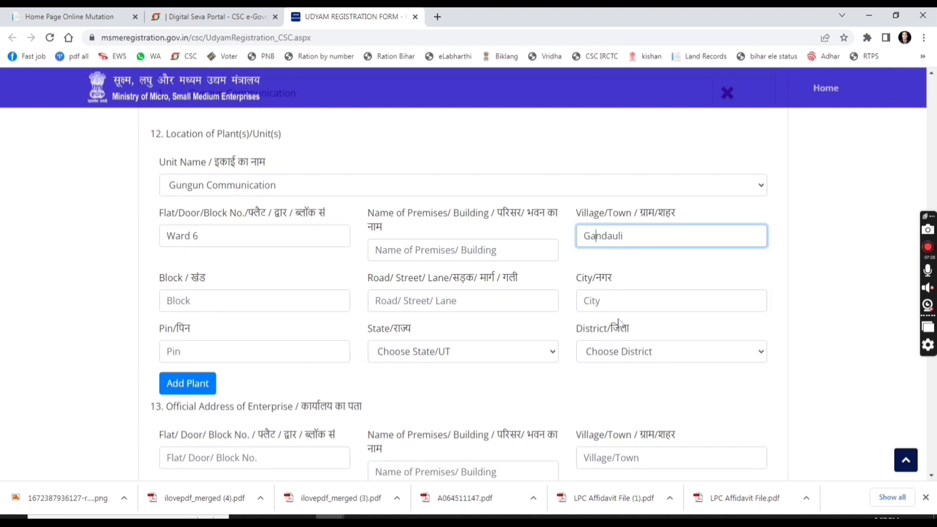
{"action": "scroll", "coordinate": [620, 239], "scroll_direction": "down", "scroll_amount": 1}
- Fill in the plant's block, city and pin code
{"action": "left_click", "coordinate": [198, 241]}
{"action": "type", "text": "Lauriya"}
{"action": "key", "text": "Tab"}
{"action": "left_click", "coordinate": [613, 242]}
{"action": "type", "text": "Lauriya"}
{"action": "key", "text": "Tab"}
{"action": "type", "text": "8454"}
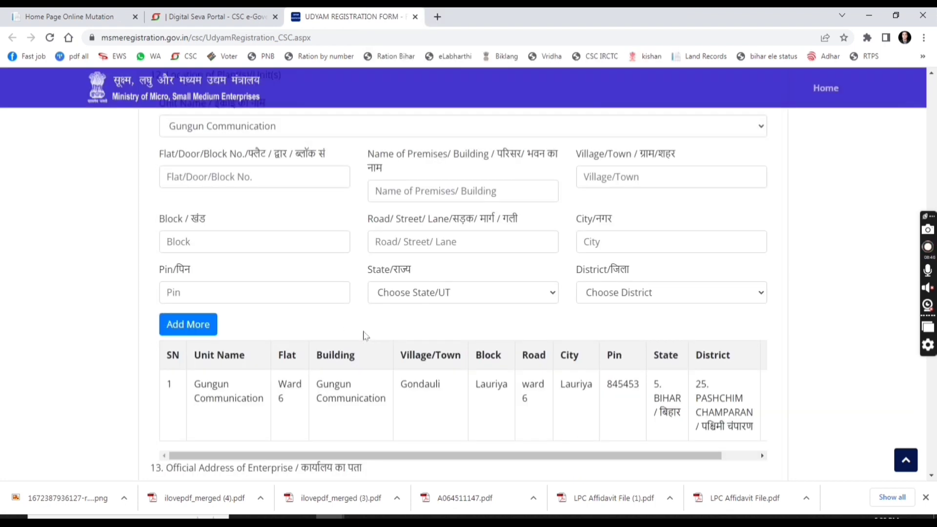
{"action": "scroll", "coordinate": [363, 333], "scroll_direction": "down", "scroll_amount": 3}
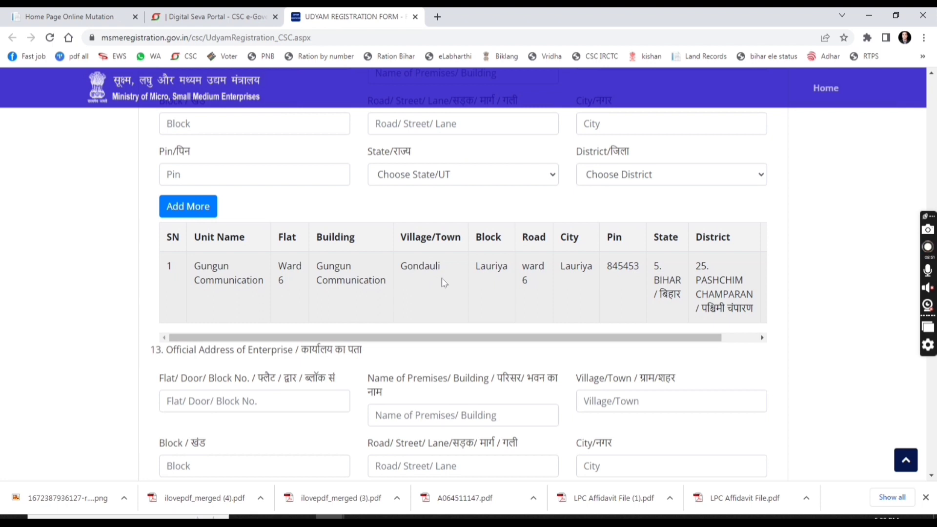
{"action": "scroll", "coordinate": [439, 298], "scroll_direction": "down", "scroll_amount": 1}
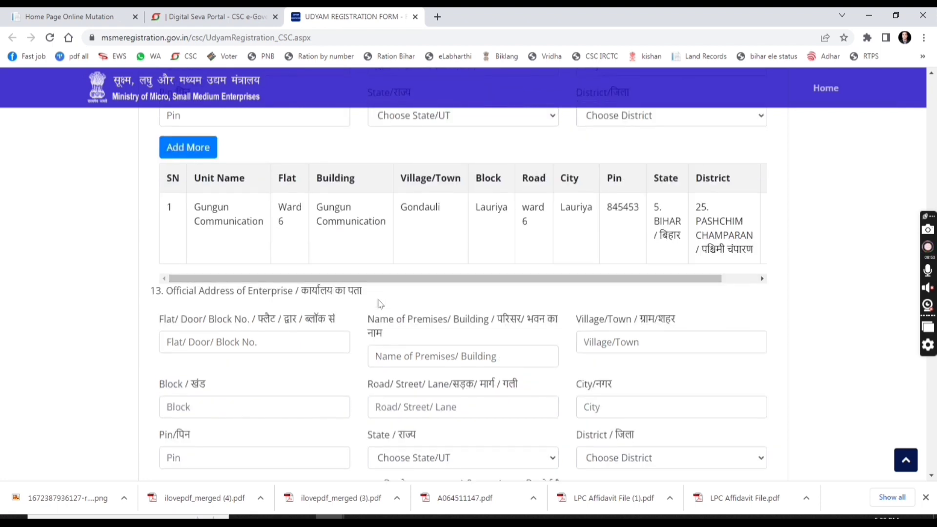
{"action": "scroll", "coordinate": [293, 308], "scroll_direction": "down", "scroll_amount": 1}
{"action": "scroll", "coordinate": [214, 232], "scroll_direction": "up", "scroll_amount": 3}
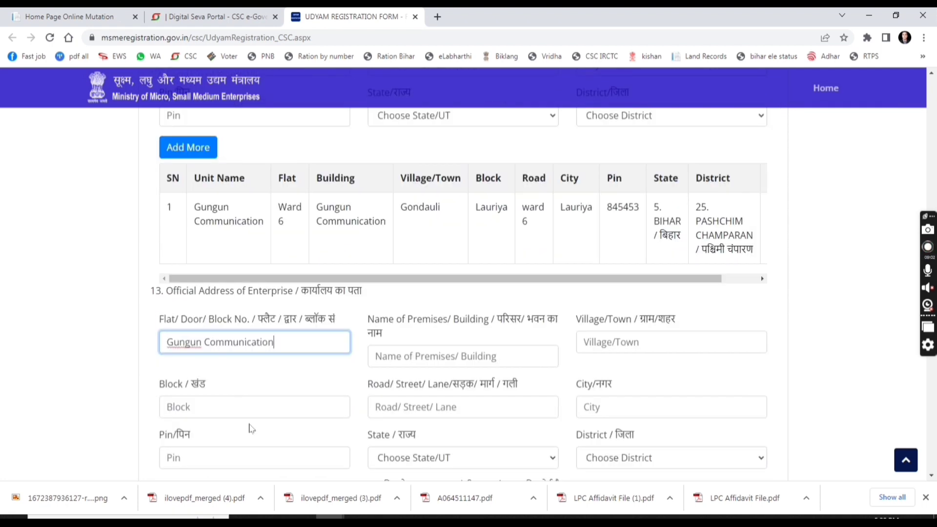
- Fill in the official address premises, village/town, block, city and pin code
{"action": "left_click", "coordinate": [429, 356]}
{"action": "key", "text": "Tab"}
{"action": "type", "text": "Gondauli"}
{"action": "scroll", "coordinate": [207, 347], "scroll_direction": "down", "scroll_amount": 1}
{"action": "left_click", "coordinate": [207, 346]}
{"action": "key", "text": "Tab"}
{"action": "key", "text": "Tab"}
{"action": "key", "text": "Tab"}
{"action": "key", "text": "Tab"}
- Set the official address state to Bihar and district to 25. PASHCHIM CHAMPARAN
{"action": "key", "text": "5"}
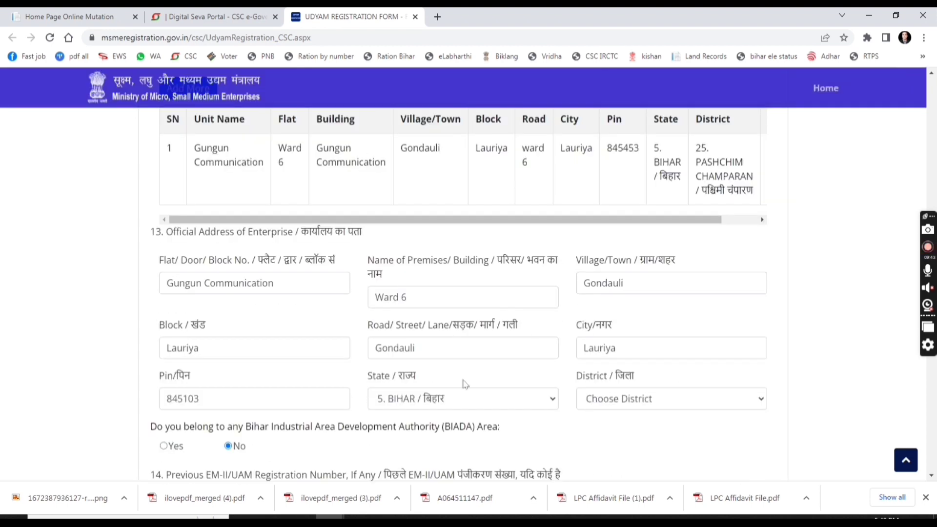
{"action": "scroll", "coordinate": [456, 341], "scroll_direction": "down", "scroll_amount": 1}
{"action": "left_click", "coordinate": [672, 338]}
{"action": "scroll", "coordinate": [679, 172], "scroll_direction": "down", "scroll_amount": 5}
{"action": "left_click", "coordinate": [675, 151]}
{"action": "scroll", "coordinate": [293, 328], "scroll_direction": "down", "scroll_amount": 3}
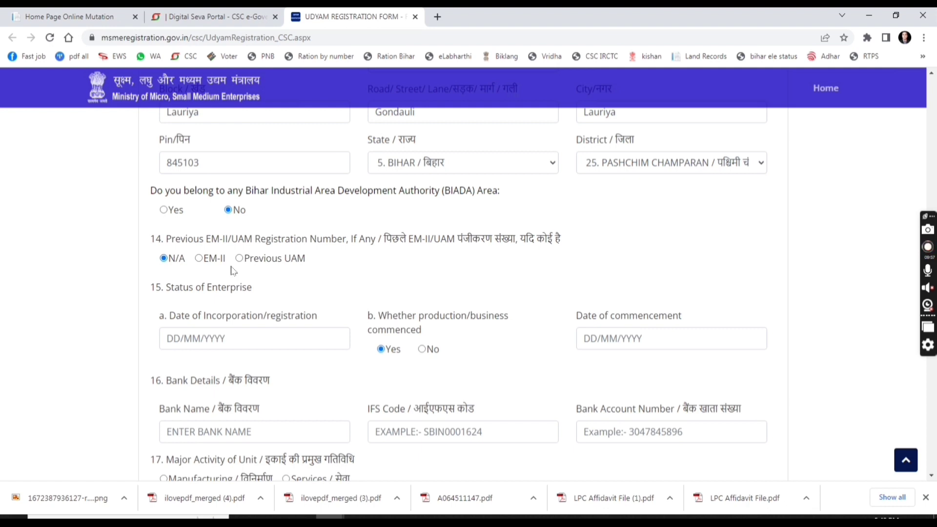
- Set the date of incorporation to 01/03/2022
{"action": "scroll", "coordinate": [230, 271], "scroll_direction": "down", "scroll_amount": 1}
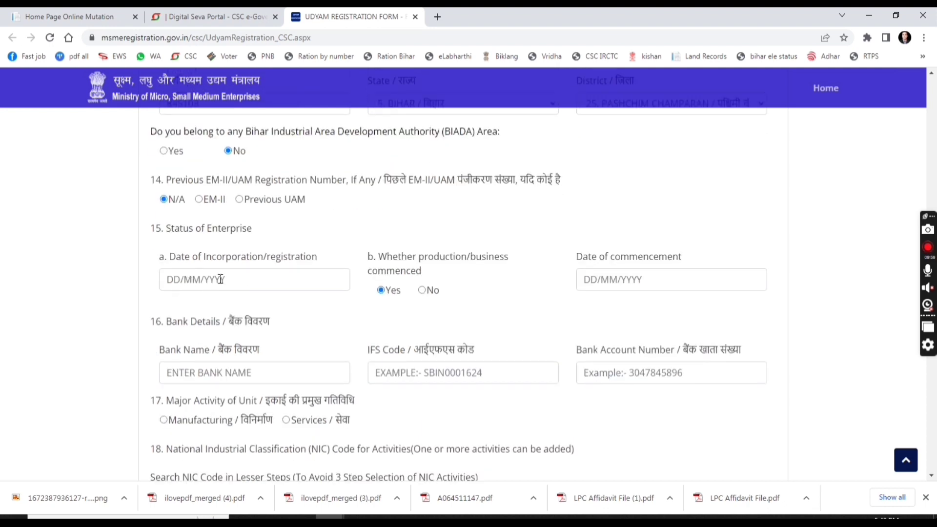
{"action": "left_click", "coordinate": [221, 280]}
{"action": "left_click", "coordinate": [209, 299]}
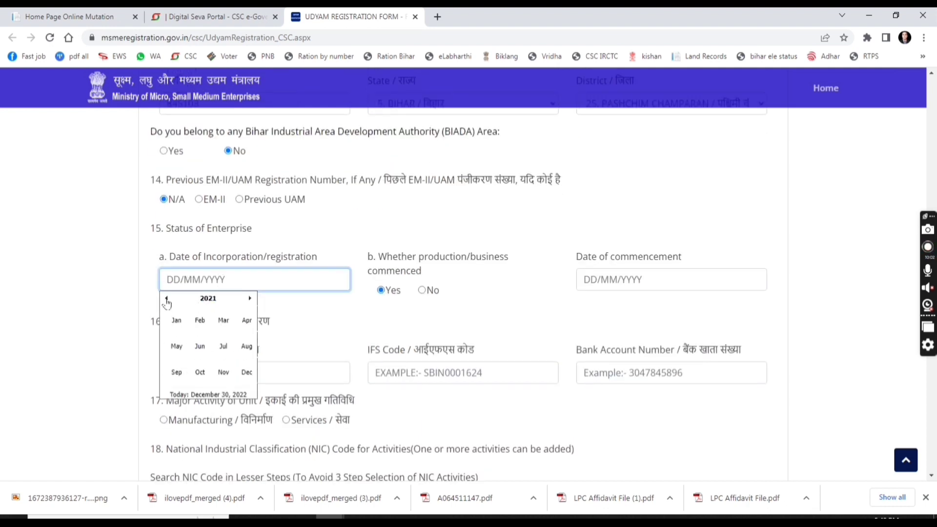
{"action": "left_click", "coordinate": [224, 320]}
{"action": "left_click", "coordinate": [217, 321]}
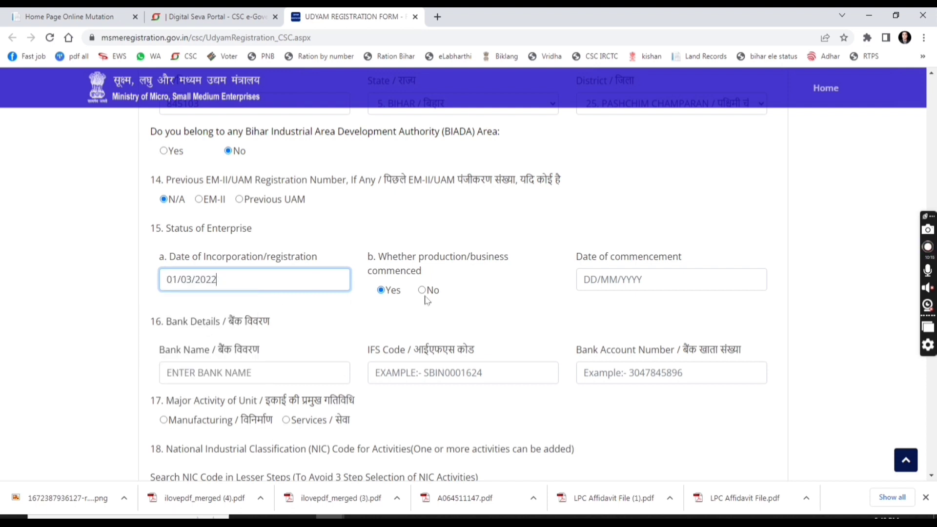
- Set the date of commencement to 01/03/2022
{"action": "left_click", "coordinate": [586, 280]}
{"action": "left_click", "coordinate": [584, 299]}
{"action": "left_click", "coordinate": [584, 298]}
{"action": "left_click", "coordinate": [584, 299]}
{"action": "left_click", "coordinate": [584, 298]}
{"action": "left_click", "coordinate": [584, 299]}
{"action": "left_click", "coordinate": [584, 299]}
{"action": "left_click", "coordinate": [584, 298]}
{"action": "left_click", "coordinate": [620, 321]}
{"action": "scroll", "coordinate": [531, 317], "scroll_direction": "down", "scroll_amount": 1}
{"action": "left_click", "coordinate": [244, 225]}
{"action": "left_click", "coordinate": [453, 268]}
{"action": "scroll", "coordinate": [454, 268], "scroll_direction": "down", "scroll_amount": 1}
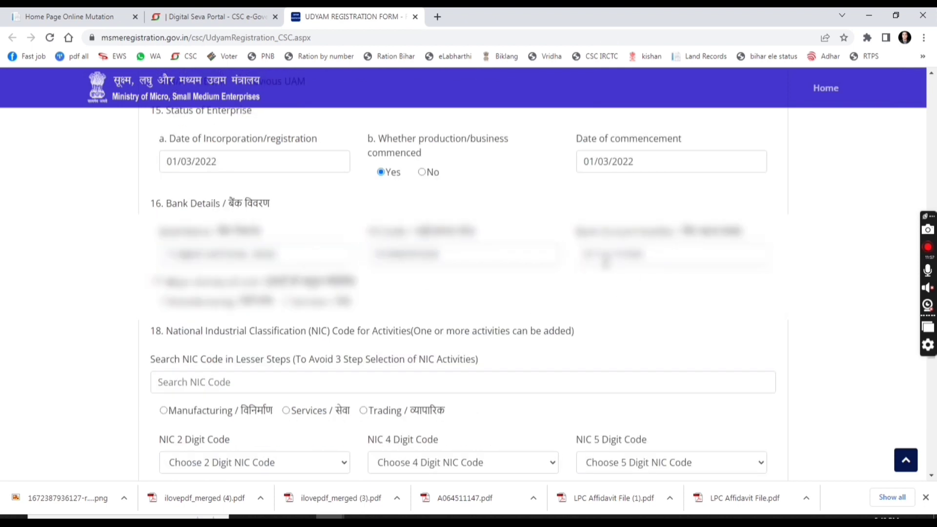
- Enter the bank name, IFS code and account number, and mark the activity Services, Non-Trading
{"action": "left_click", "coordinate": [605, 254]}
{"action": "left_click", "coordinate": [612, 317]}
{"action": "scroll", "coordinate": [630, 168], "scroll_direction": "down", "scroll_amount": 2}
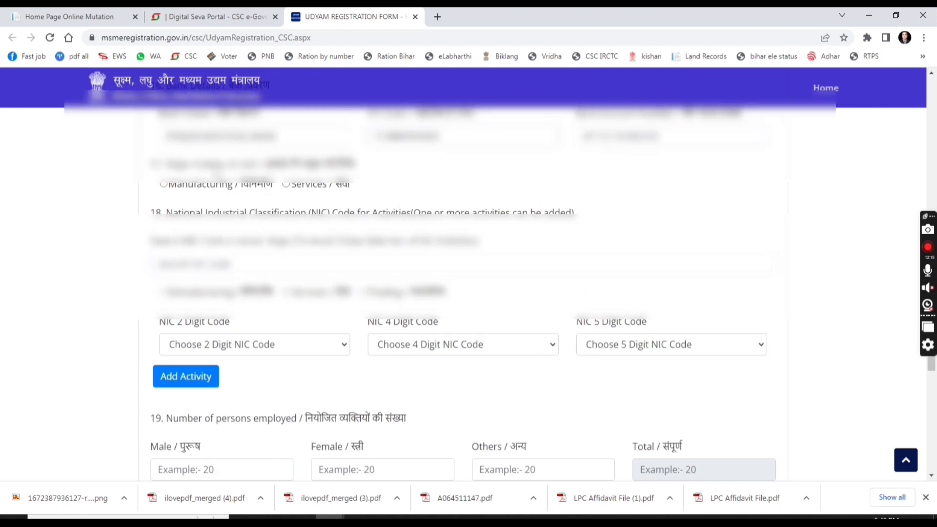
{"action": "scroll", "coordinate": [310, 211], "scroll_direction": "up", "scroll_amount": 1}
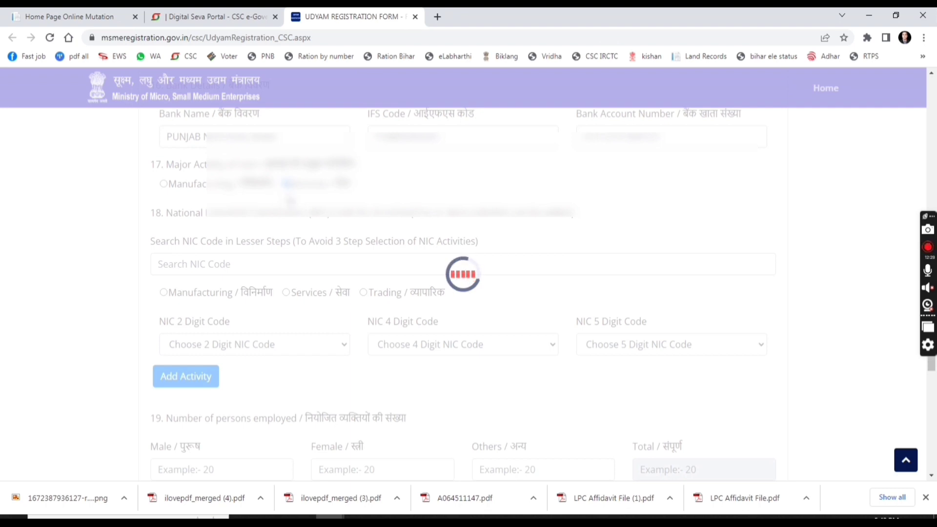
{"action": "scroll", "coordinate": [293, 258], "scroll_direction": "down", "scroll_amount": 1}
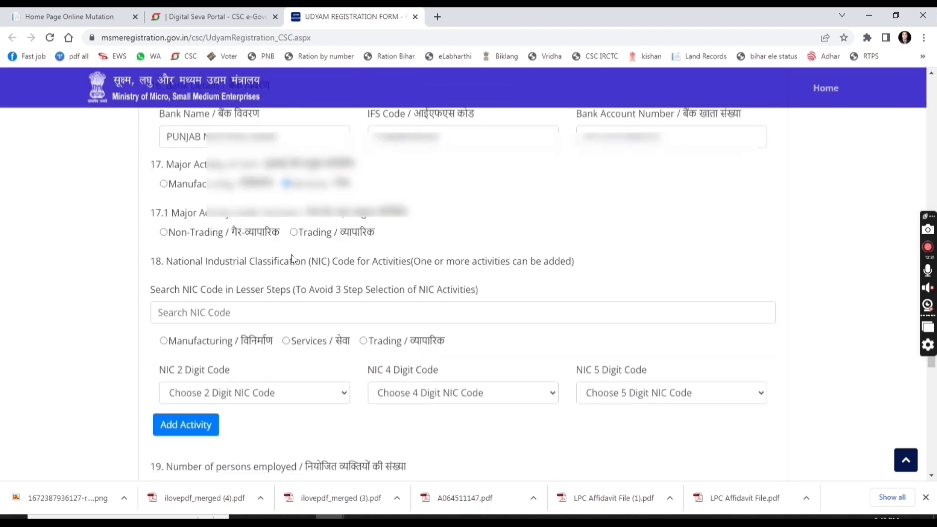
{"action": "left_click", "coordinate": [164, 233]}
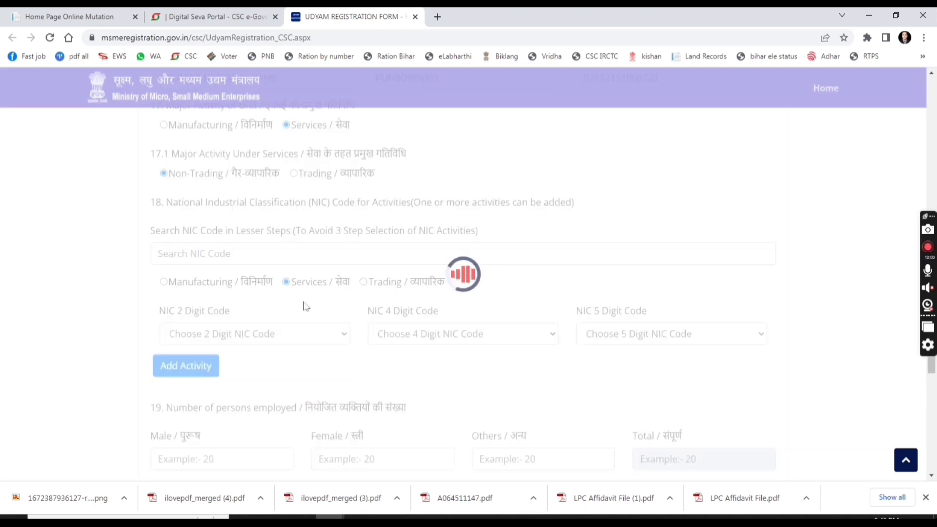
- Add NIC activity 63 / 6399 / 63992 – Activities of cyber café
{"action": "scroll", "coordinate": [295, 302], "scroll_direction": "down", "scroll_amount": 2}
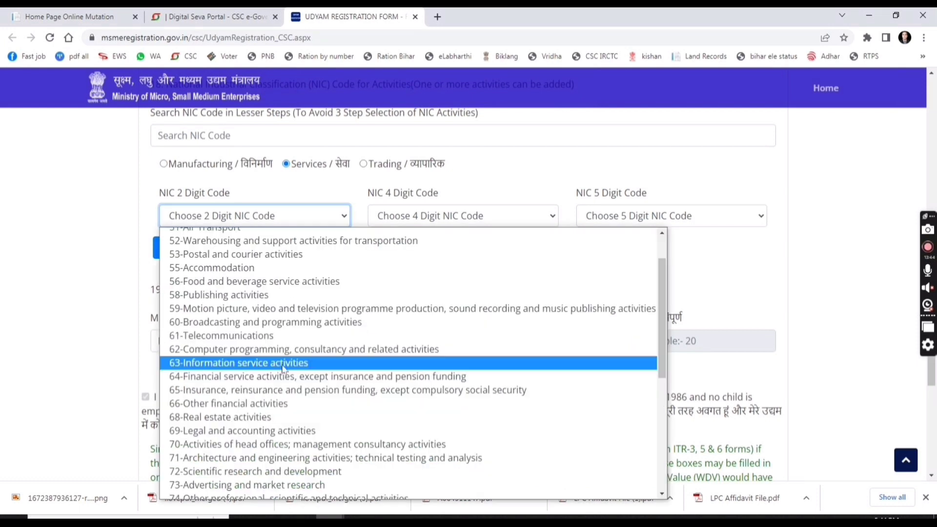
{"action": "left_click", "coordinate": [284, 363]}
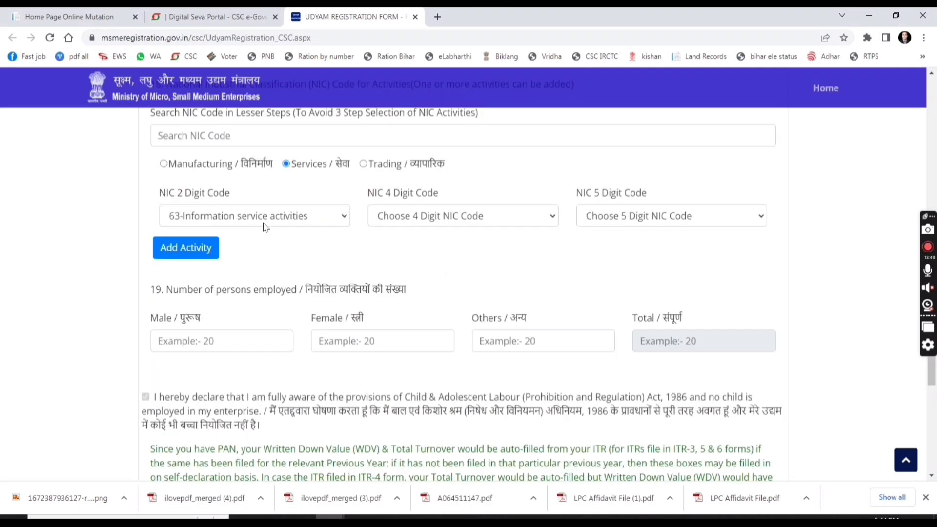
{"action": "left_click", "coordinate": [475, 220]}
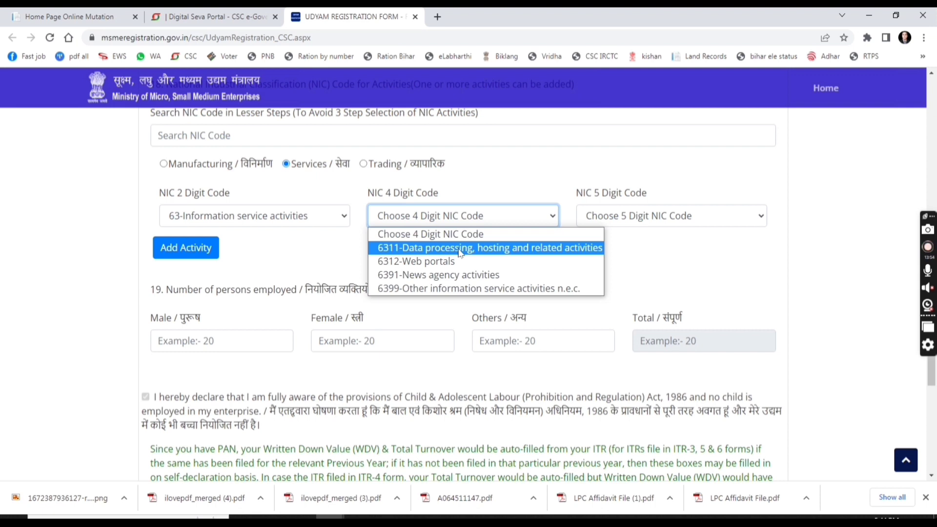
{"action": "left_click", "coordinate": [438, 289]}
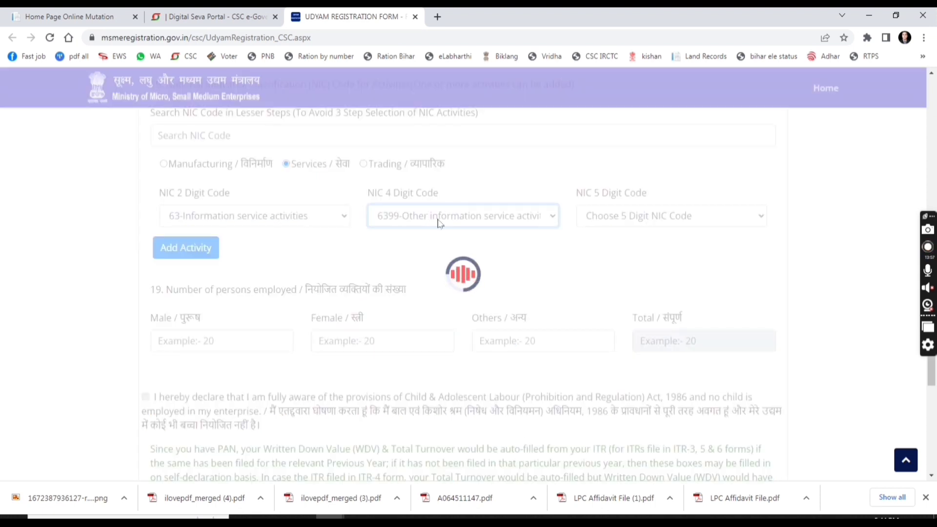
{"action": "left_click", "coordinate": [609, 224]}
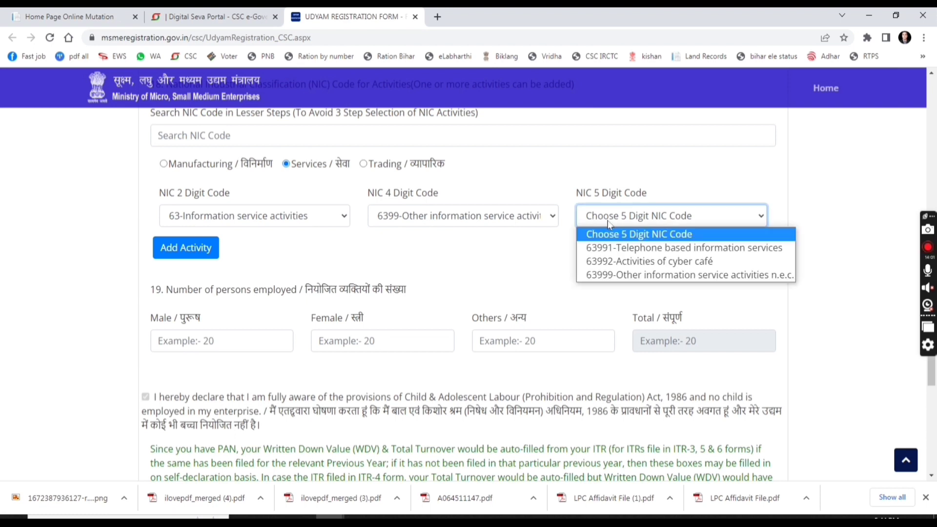
{"action": "left_click", "coordinate": [591, 264]}
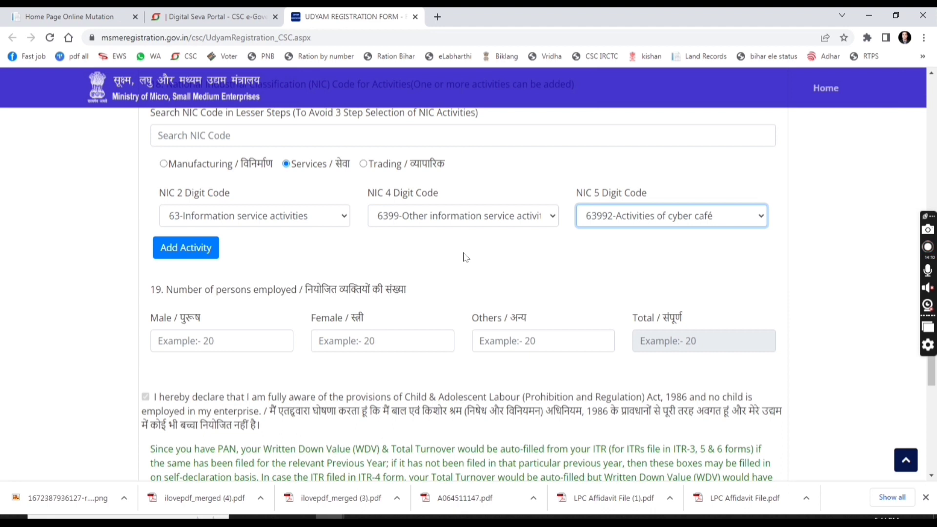
{"action": "left_click", "coordinate": [186, 249]}
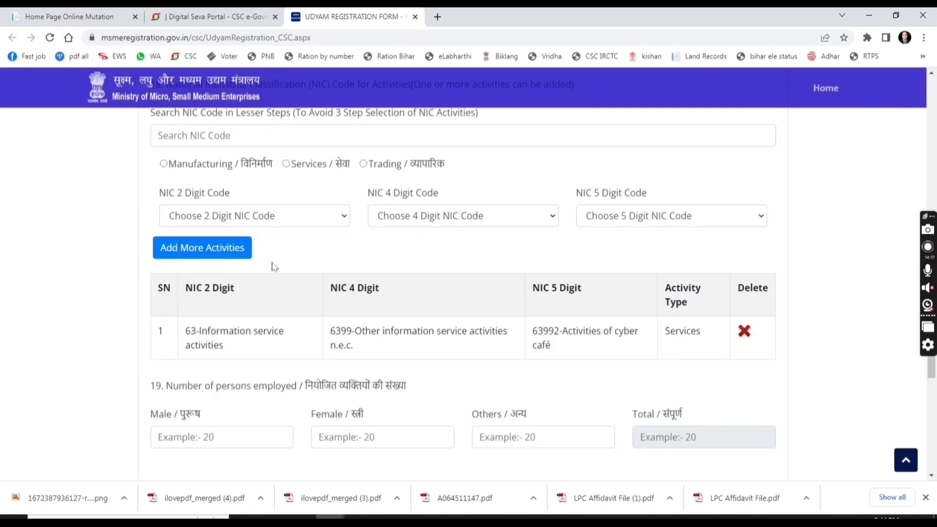
- Add a second Services NIC activity 64 / 6499 / 64990 – other financial service activities
{"action": "left_click", "coordinate": [218, 216]}
{"action": "scroll", "coordinate": [218, 204], "scroll_direction": "up", "scroll_amount": 1}
{"action": "left_click", "coordinate": [364, 223]}
{"action": "left_click", "coordinate": [286, 223]}
{"action": "left_click", "coordinate": [271, 280]}
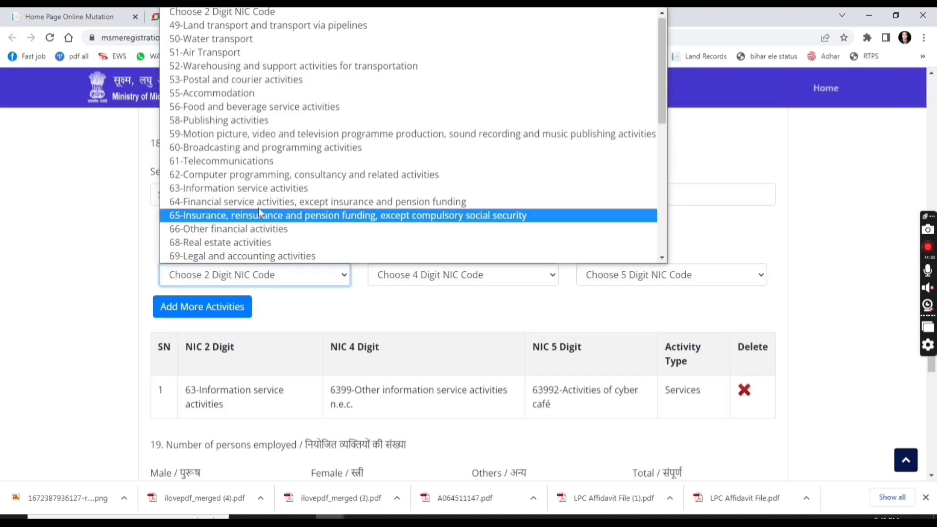
{"action": "left_click", "coordinate": [217, 204]}
{"action": "left_click", "coordinate": [439, 275]}
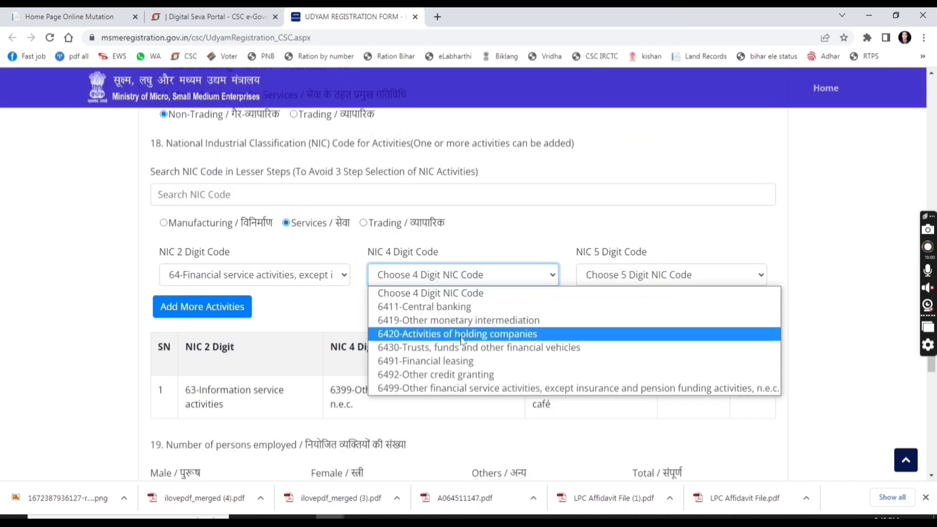
{"action": "left_click", "coordinate": [507, 388]}
{"action": "left_click", "coordinate": [610, 275]}
{"action": "left_click", "coordinate": [558, 307]}
{"action": "scroll", "coordinate": [390, 293], "scroll_direction": "down", "scroll_amount": 1}
{"action": "left_click", "coordinate": [200, 248]}
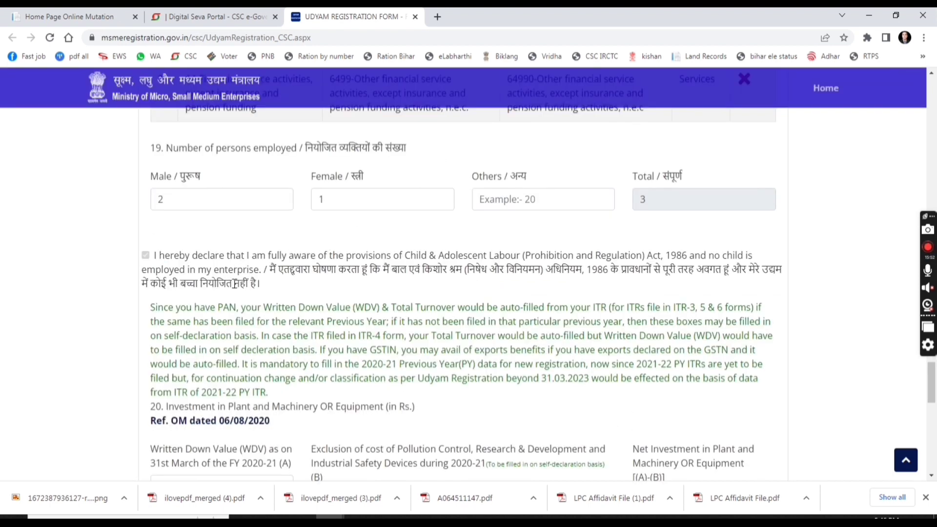
- Fill in the written down value and turnover (250000) fields
{"action": "scroll", "coordinate": [237, 287], "scroll_direction": "down", "scroll_amount": 2}
{"action": "scroll", "coordinate": [242, 312], "scroll_direction": "down", "scroll_amount": 2}
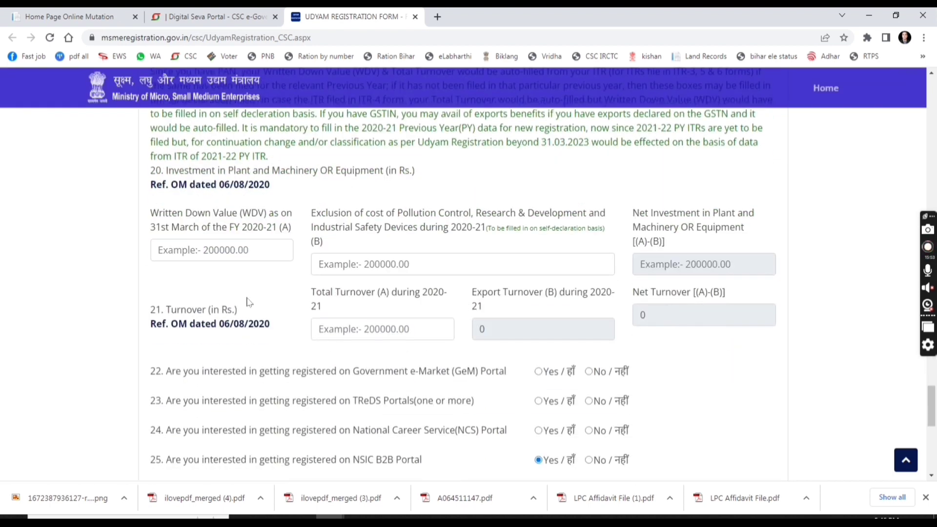
{"action": "left_click", "coordinate": [209, 249]}
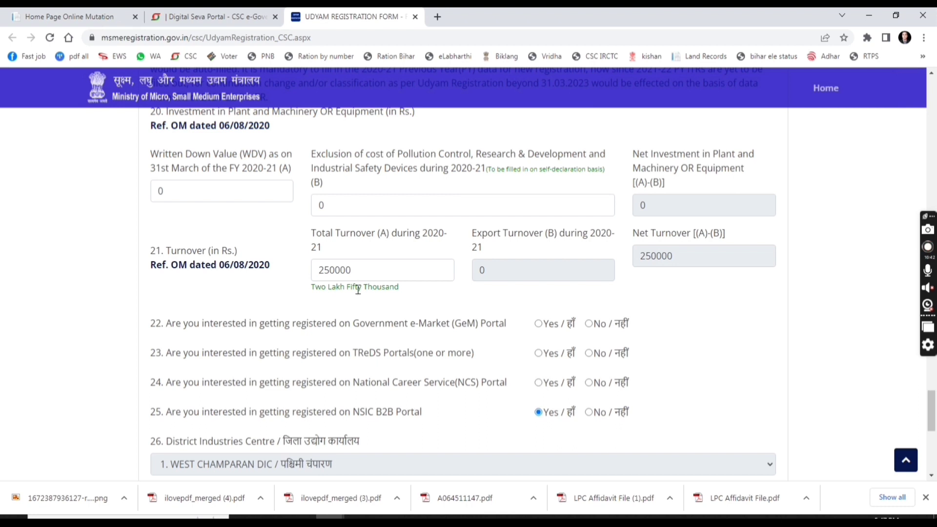
{"action": "scroll", "coordinate": [359, 297], "scroll_direction": "down", "scroll_amount": 2}
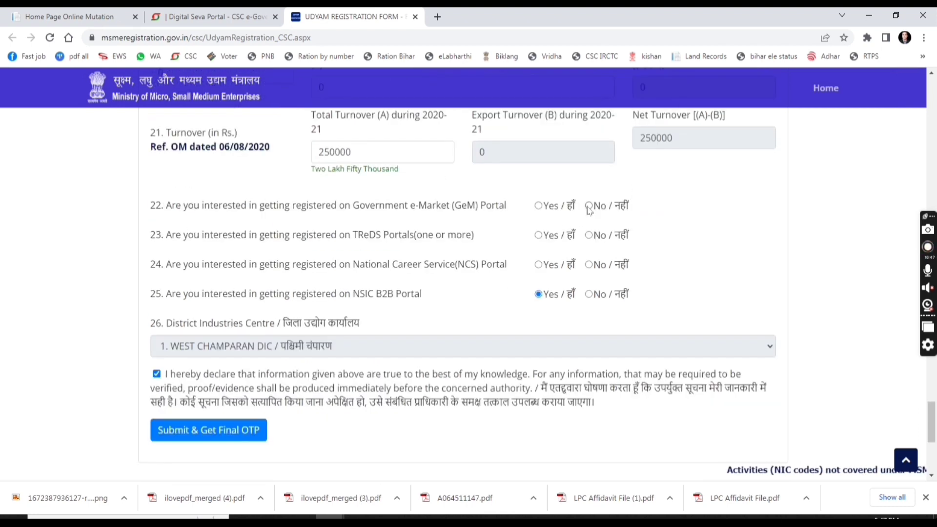
- Answer Yes to GeM, TReDS and National Career Service registration
{"action": "left_click", "coordinate": [538, 206]}
{"action": "left_click", "coordinate": [539, 235]}
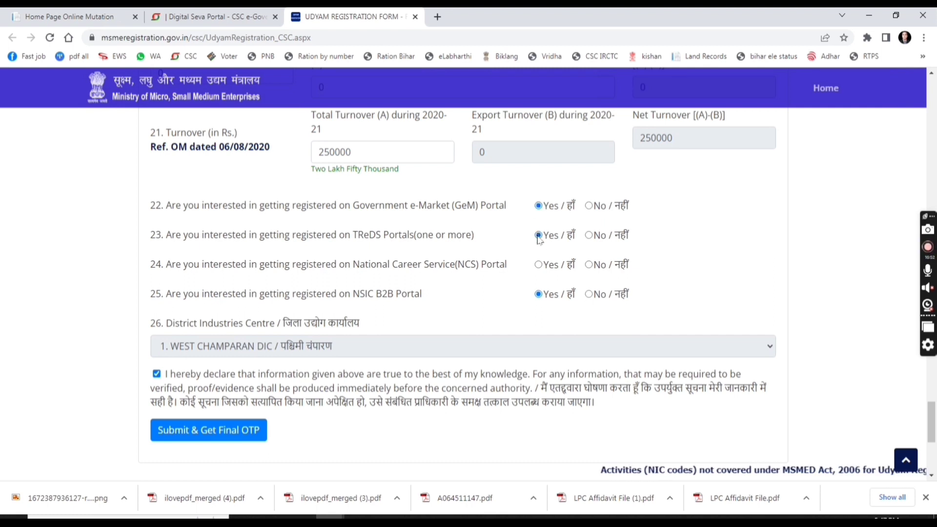
{"action": "left_click", "coordinate": [539, 265]}
{"action": "scroll", "coordinate": [509, 204], "scroll_direction": "down", "scroll_amount": 2}
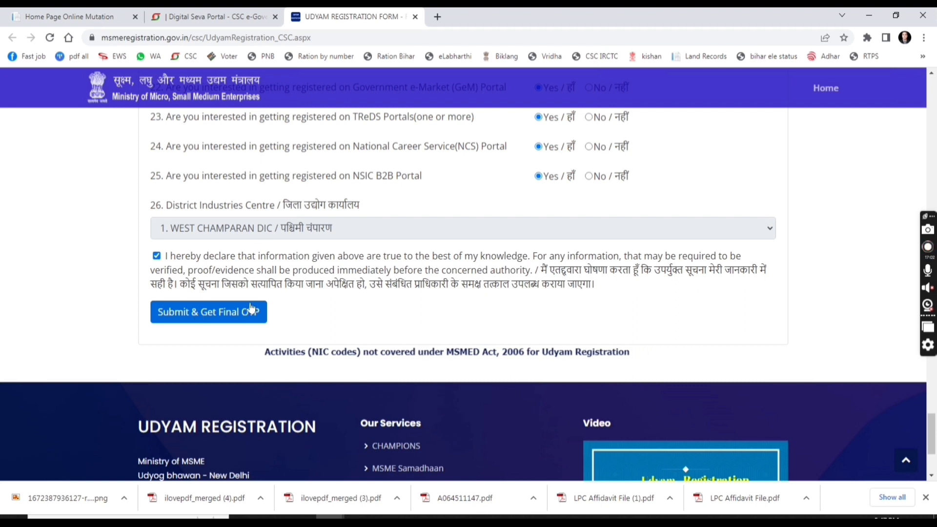
- Confirm the West Champaran DIC and accepted declaration, then request the final OTP
{"action": "scroll", "coordinate": [253, 312], "scroll_direction": "up", "scroll_amount": 2}
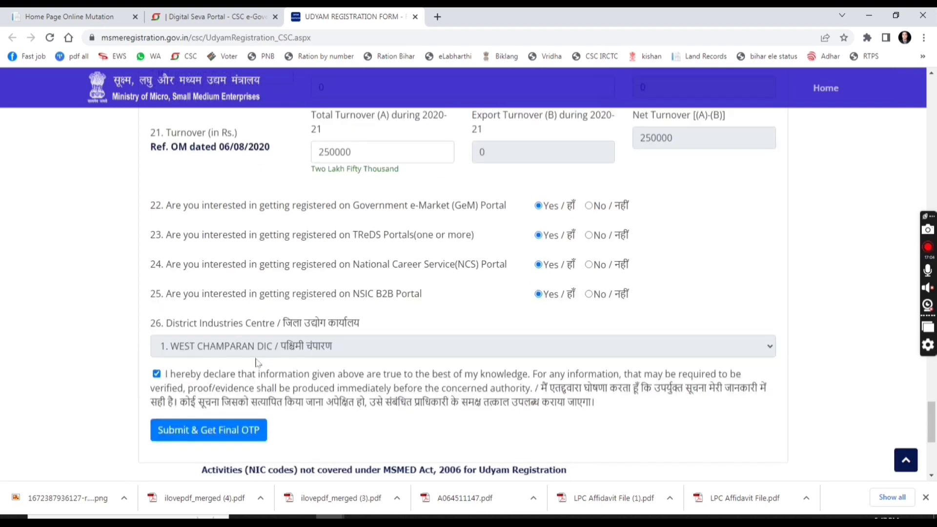
{"action": "scroll", "coordinate": [266, 337], "scroll_direction": "up", "scroll_amount": 1}
{"action": "scroll", "coordinate": [210, 272], "scroll_direction": "down", "scroll_amount": 2}
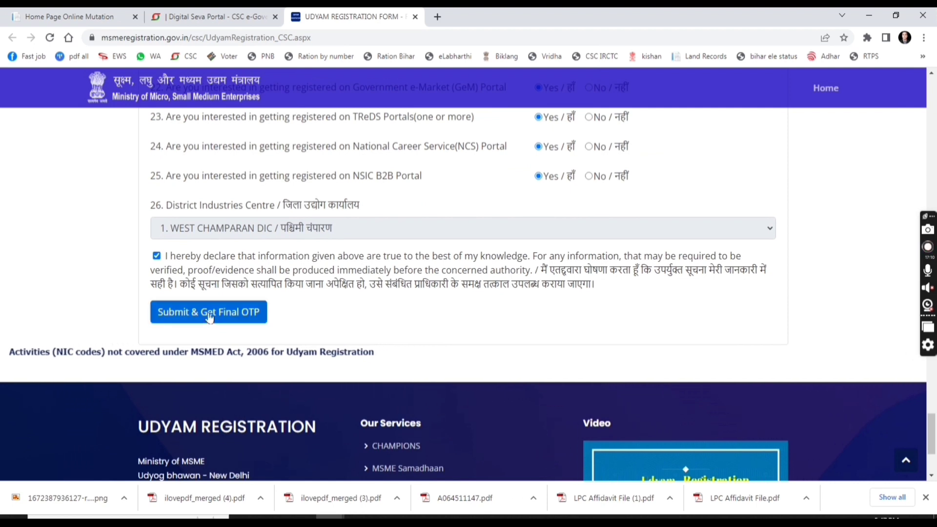
{"action": "left_click", "coordinate": [210, 317]}
- Enter the mobile OTP and verification code, final-submit, and confirm the data is correct
{"action": "scroll", "coordinate": [356, 304], "scroll_direction": "up", "scroll_amount": 1}
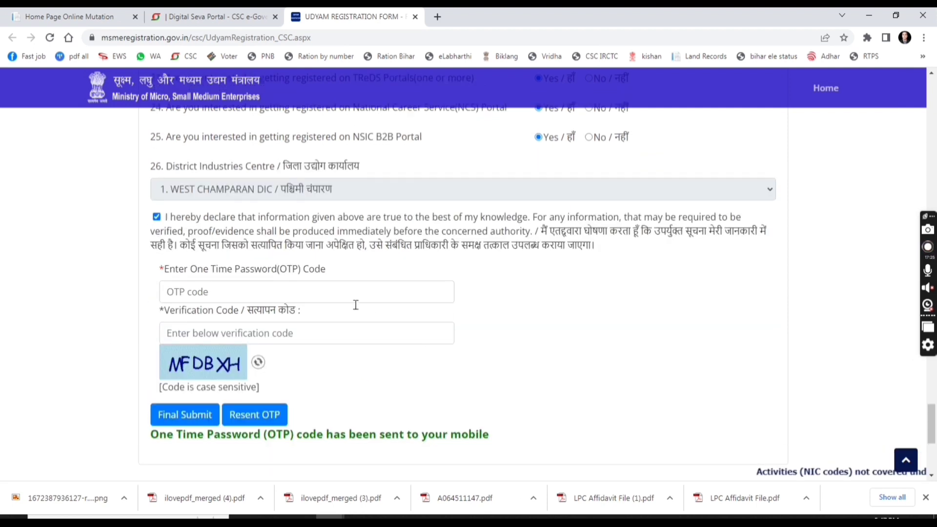
{"action": "scroll", "coordinate": [347, 308], "scroll_direction": "up", "scroll_amount": 1}
{"action": "scroll", "coordinate": [223, 291], "scroll_direction": "down", "scroll_amount": 1}
{"action": "left_click", "coordinate": [213, 273]}
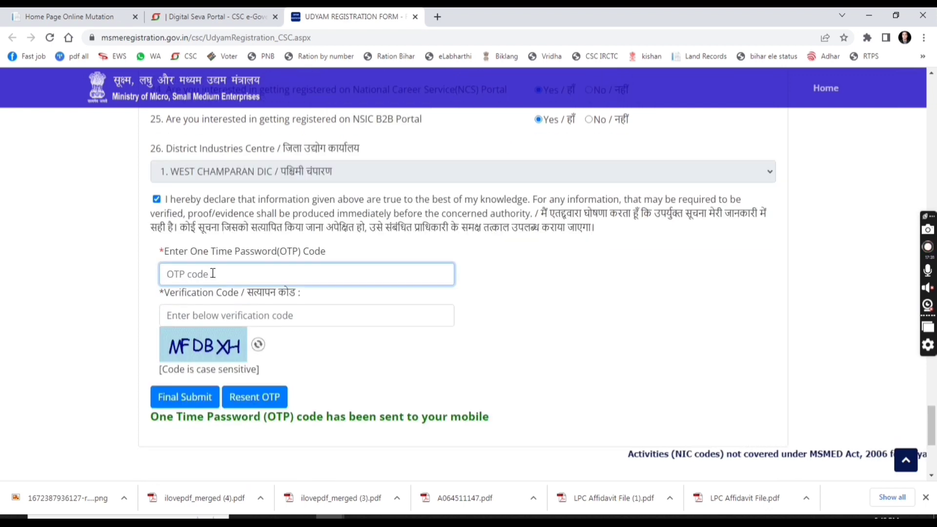
{"action": "left_click", "coordinate": [198, 315]}
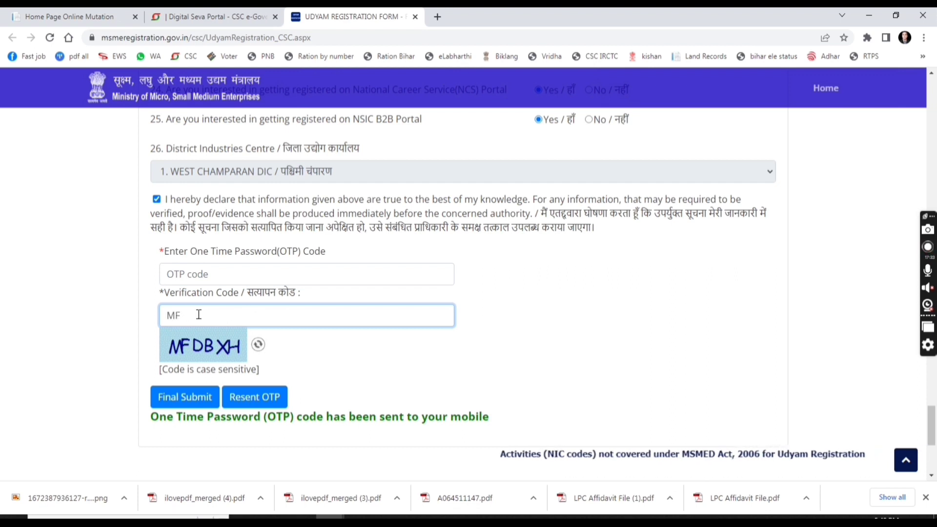
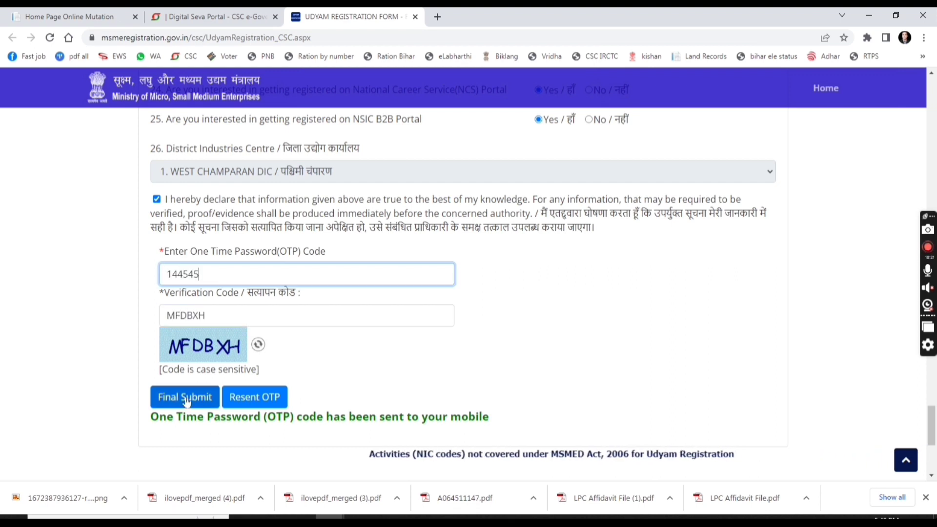
{"action": "left_click", "coordinate": [187, 396]}
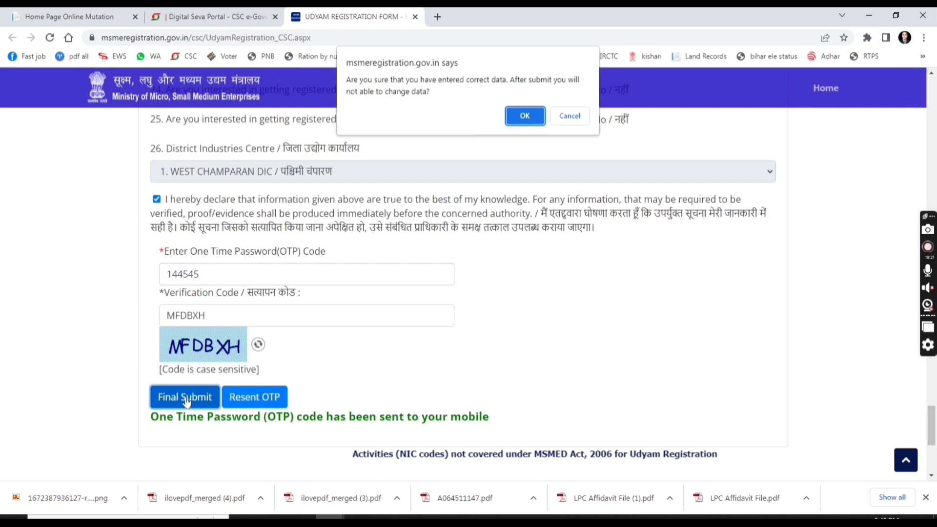
{"action": "left_click", "coordinate": [526, 117]}
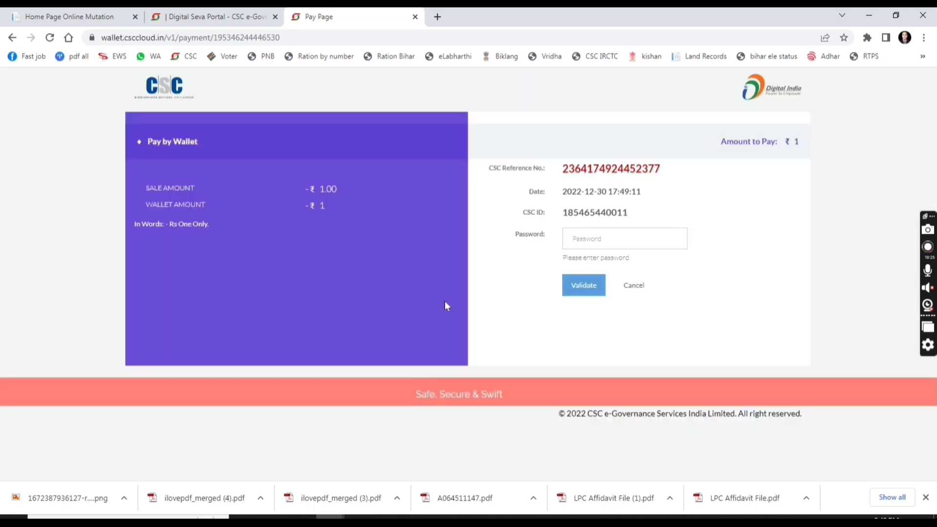
- Validate the CSC wallet password, re-entering it after an incorrect-password alert
{"action": "left_click", "coordinate": [600, 238]}
{"action": "type", "text": "•"}
{"action": "left_click", "coordinate": [585, 292]}
{"action": "left_click", "coordinate": [571, 103]}
{"action": "left_click", "coordinate": [590, 239]}
{"action": "type", "text": "•"}
{"action": "key", "text": "Return"}
- Enter the wallet PIN, pay the ₹1 fee, and acknowledge the payment response
{"action": "left_click", "coordinate": [611, 233]}
{"action": "type", "text": "••••••"}
{"action": "left_click", "coordinate": [586, 292]}
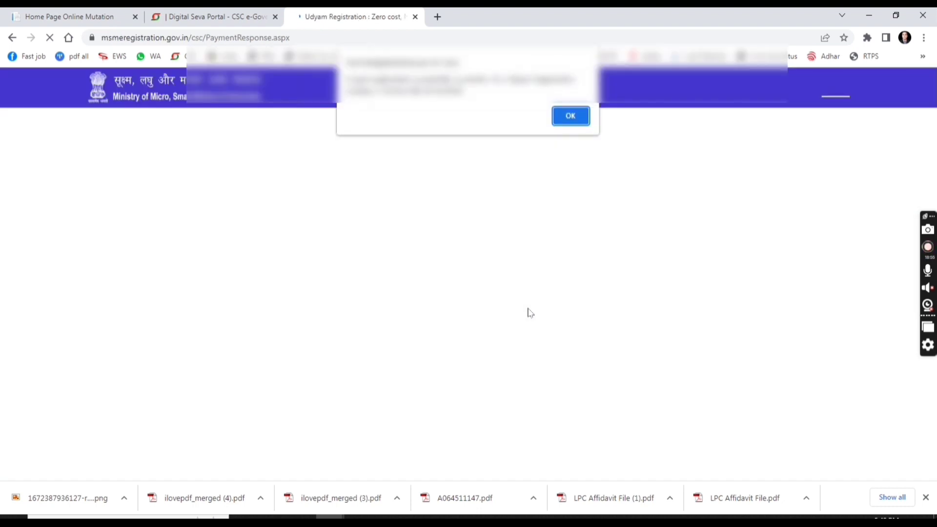
{"action": "left_click", "coordinate": [577, 117]}
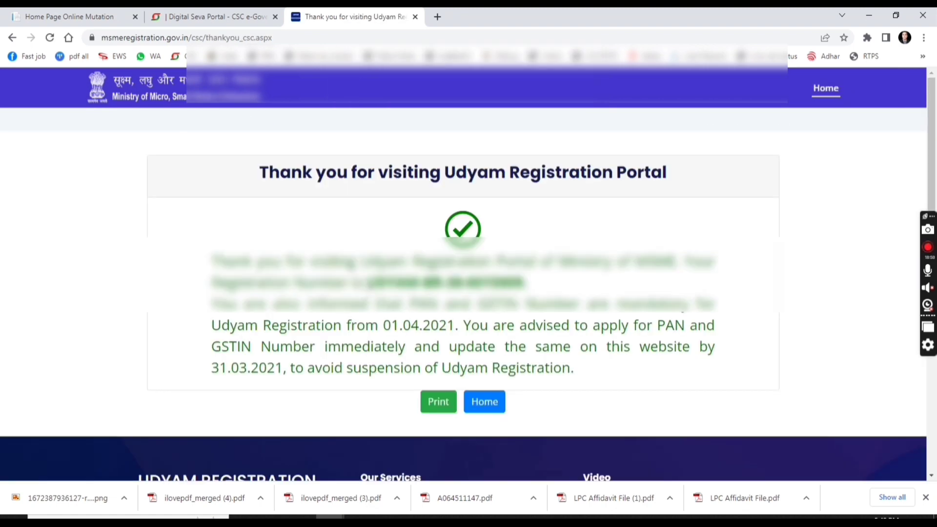
- Copy the new Udyam registration number, then open a 'udyam certificate print out' search result
{"action": "left_click_drag", "start_coordinate": [367, 282], "coordinate": [525, 282]}
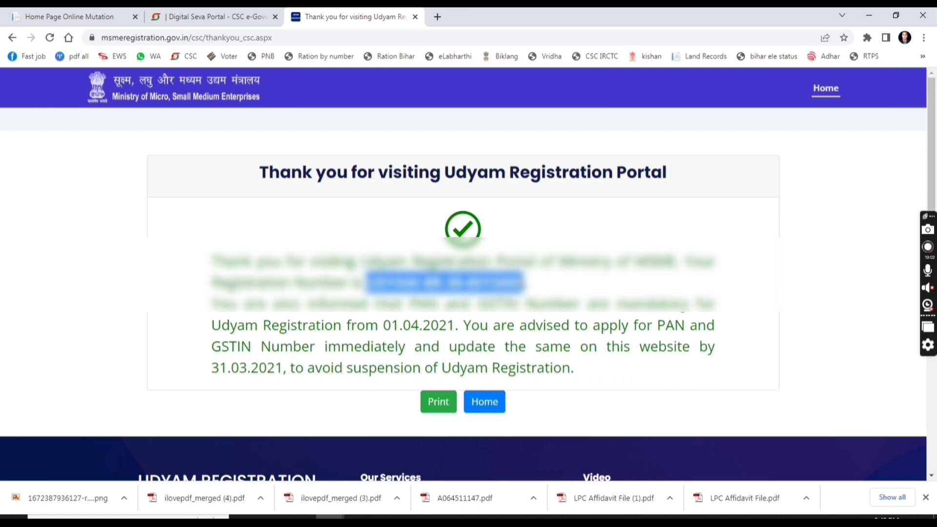
{"action": "right_click", "coordinate": [485, 283]}
{"action": "left_click", "coordinate": [502, 293]}
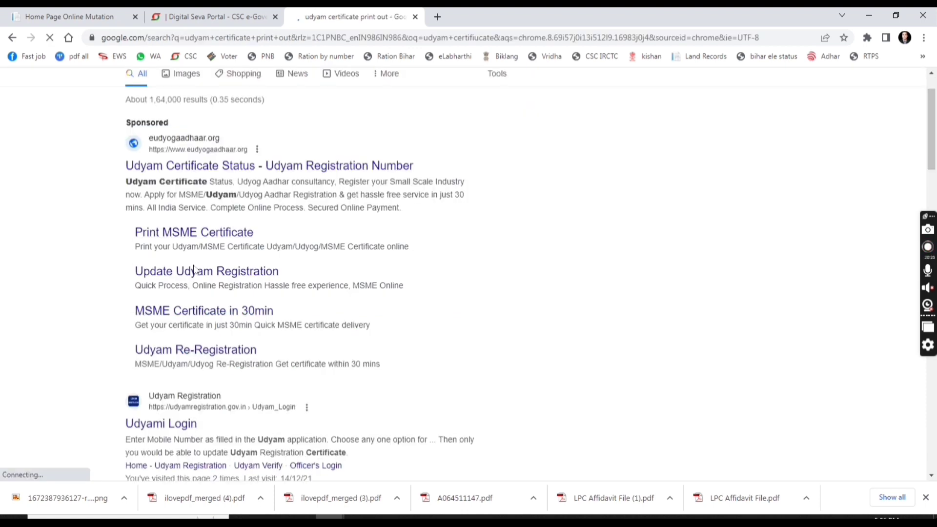
{"action": "left_click", "coordinate": [198, 273]}
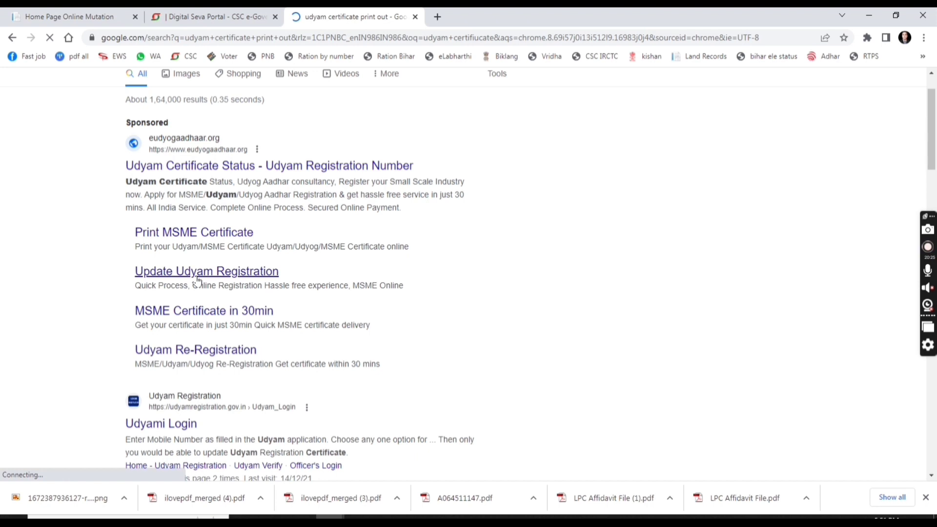
- Scroll the Google results down to the udyamregistration.gov.in Udyami Login link
{"action": "scroll", "coordinate": [198, 280], "scroll_direction": "down", "scroll_amount": 2}
{"action": "scroll", "coordinate": [160, 337], "scroll_direction": "down", "scroll_amount": 1}
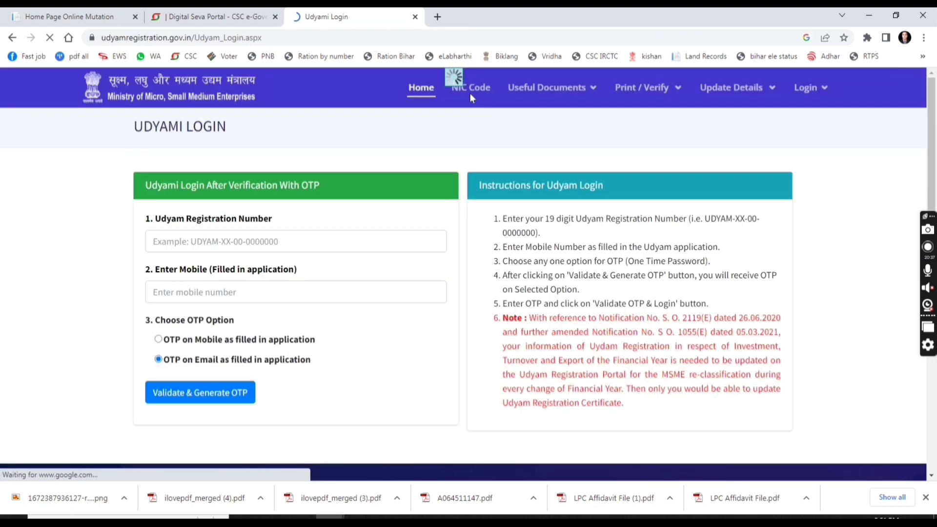
- Paste the copied number into Verify Udyam Registration Number, enter the captcha, and verify
{"action": "mouse_move", "coordinate": [605, 90]}
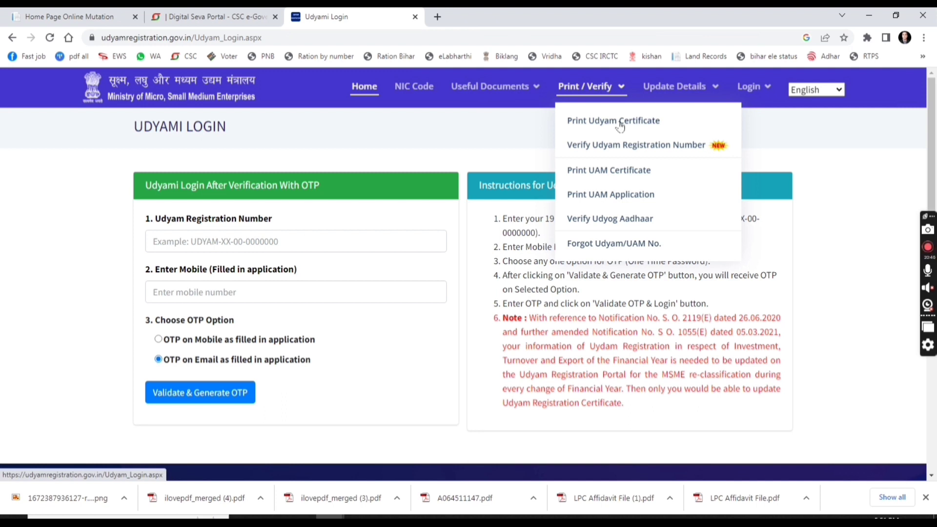
{"action": "left_click", "coordinate": [600, 147]}
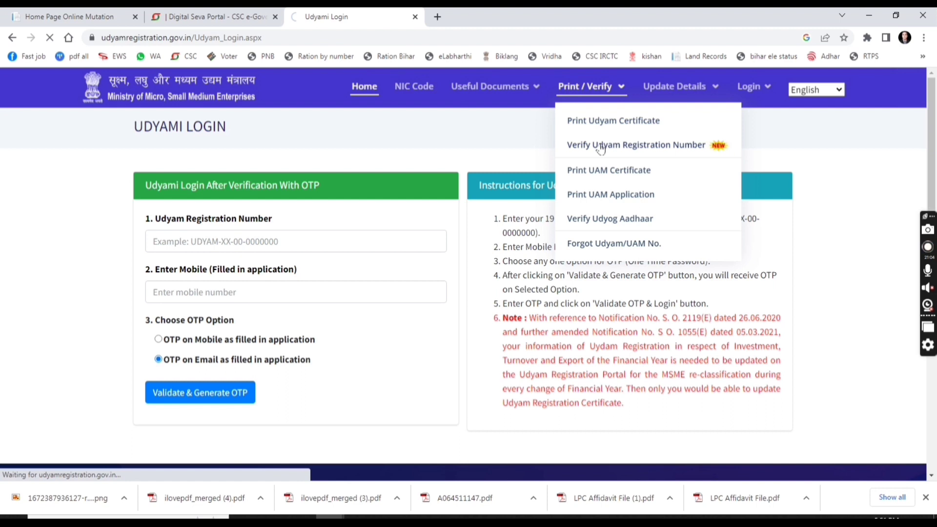
{"action": "right_click", "coordinate": [258, 219]}
{"action": "left_click", "coordinate": [243, 309]}
{"action": "left_click", "coordinate": [214, 301]}
{"action": "type", "text": "4AM3C1"}
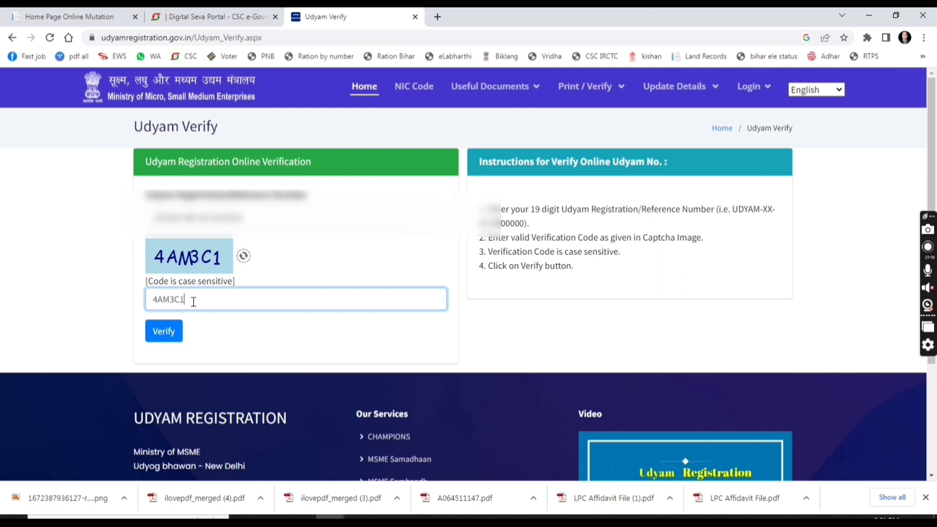
{"action": "left_click", "coordinate": [159, 331]}
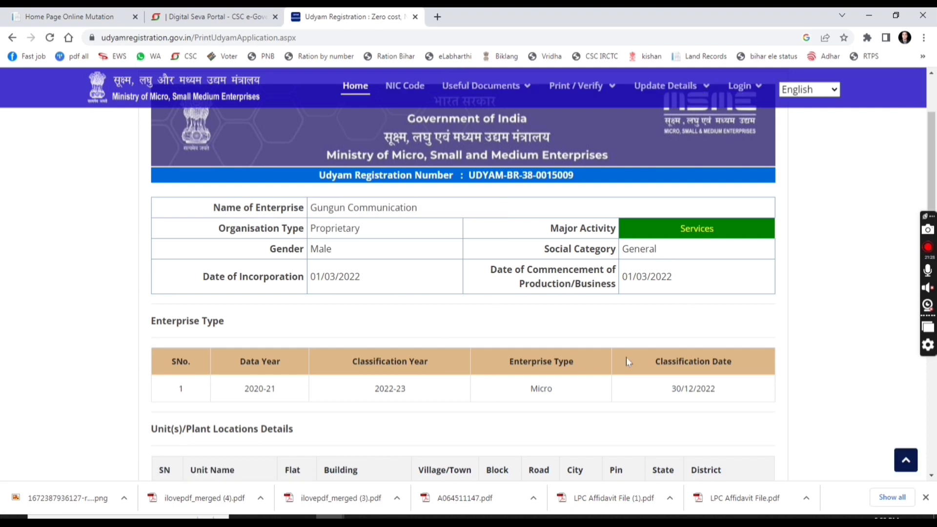
- Print the verified registration details with the destination set to Save as PDF
{"action": "scroll", "coordinate": [572, 308], "scroll_direction": "down", "scroll_amount": 3}
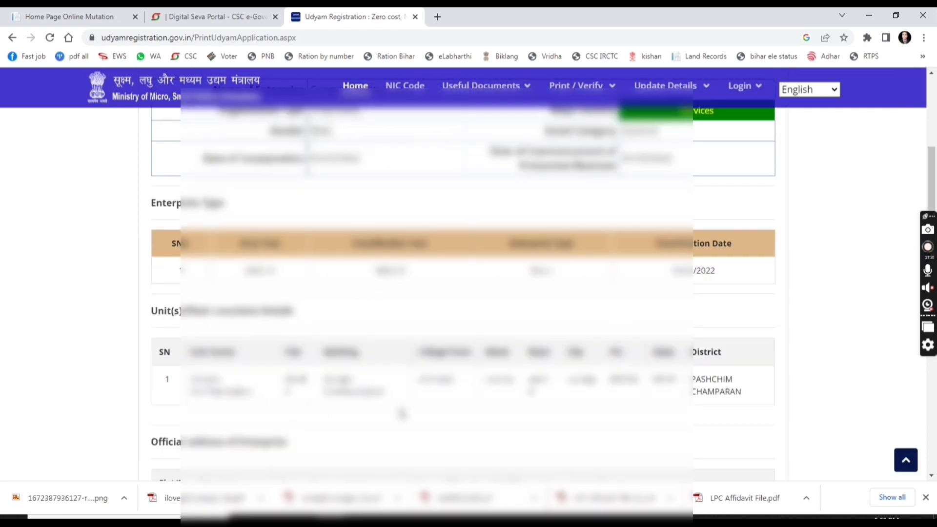
{"action": "scroll", "coordinate": [402, 414], "scroll_direction": "down", "scroll_amount": 5}
{"action": "scroll", "coordinate": [418, 362], "scroll_direction": "down", "scroll_amount": 7}
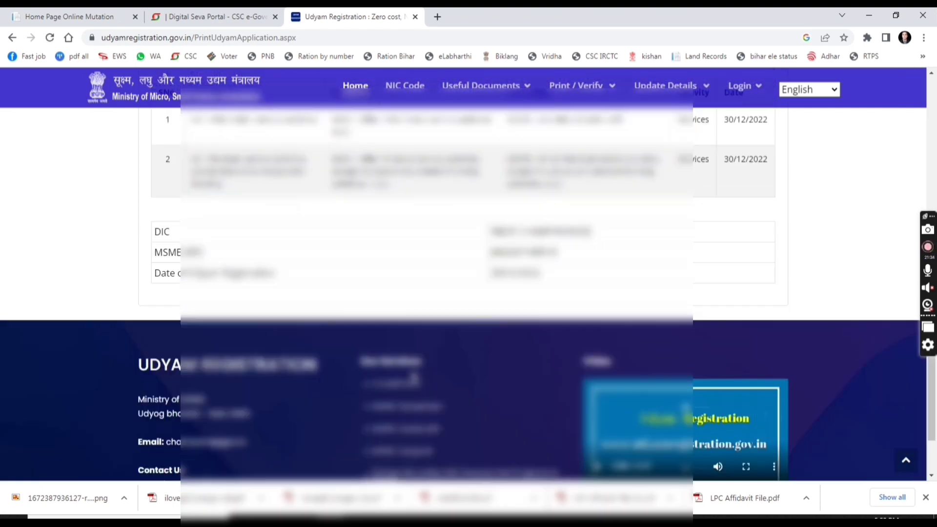
{"action": "scroll", "coordinate": [455, 318], "scroll_direction": "up", "scroll_amount": 3}
{"action": "scroll", "coordinate": [455, 317], "scroll_direction": "up", "scroll_amount": 12}
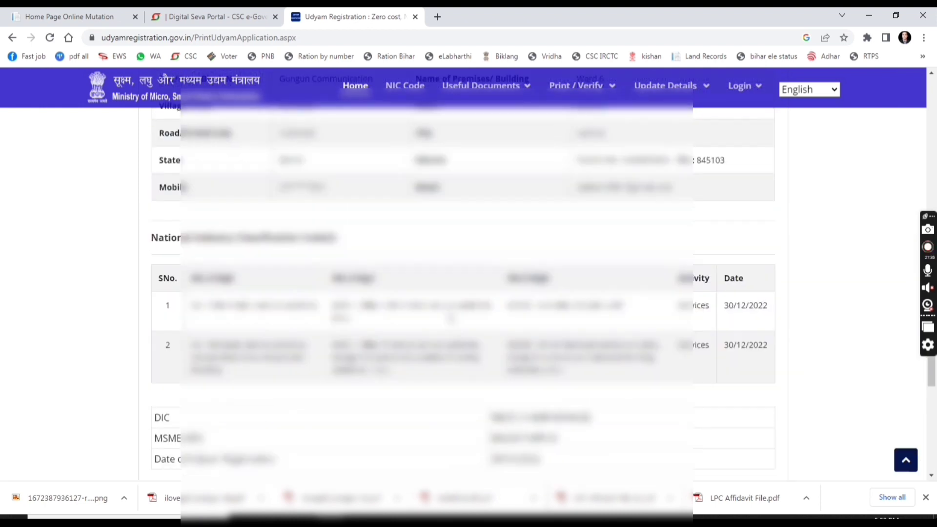
{"action": "scroll", "coordinate": [448, 318], "scroll_direction": "down", "scroll_amount": 1}
{"action": "scroll", "coordinate": [448, 318], "scroll_direction": "up", "scroll_amount": 1}
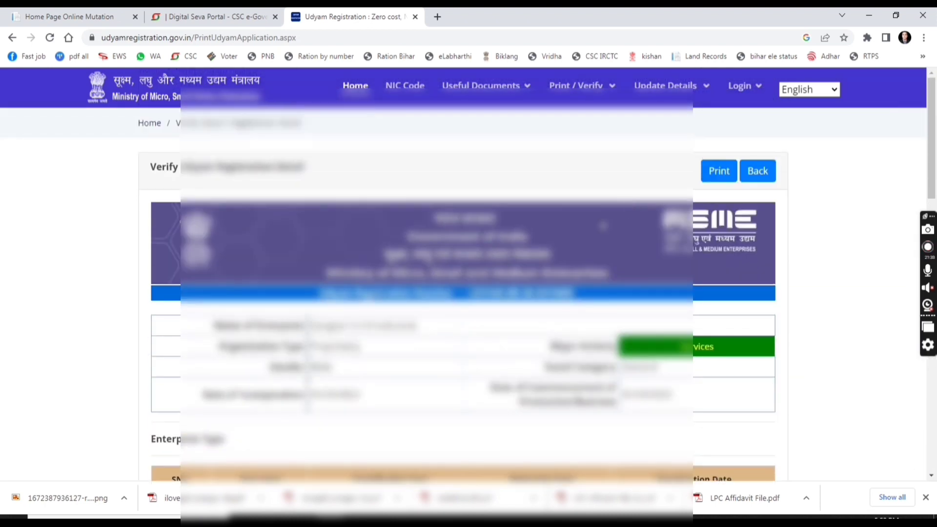
{"action": "left_click", "coordinate": [718, 172]}
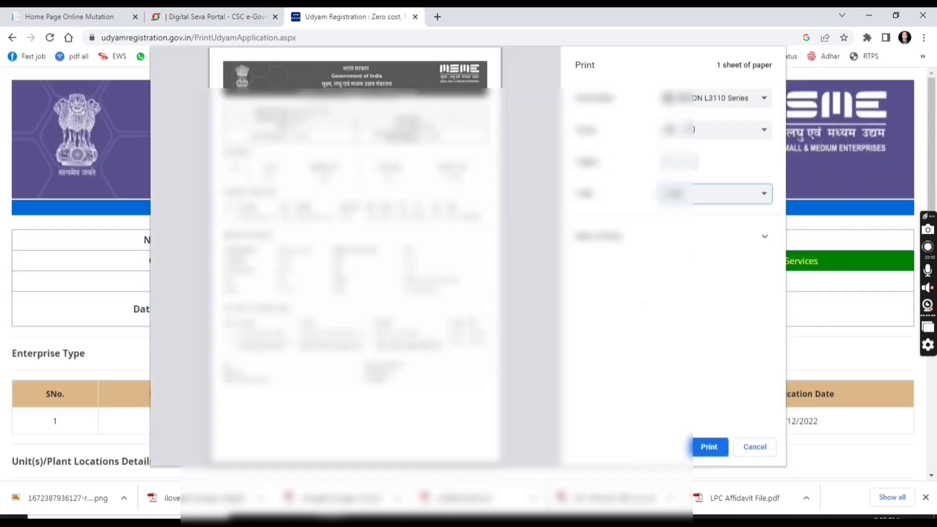
{"action": "left_click", "coordinate": [701, 98]}
{"action": "left_click", "coordinate": [698, 122]}
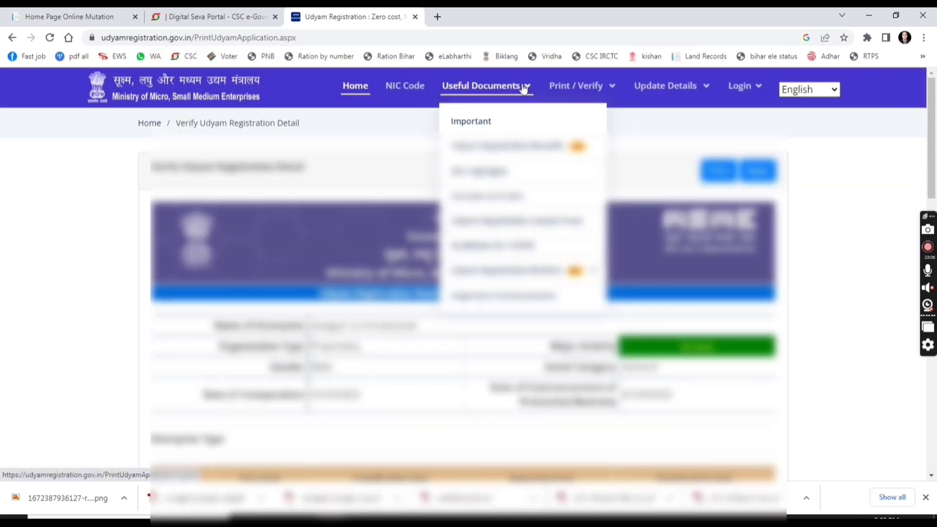
- Copy the details page URL and go to Update/Cancel Udyam Registration
{"action": "left_click", "coordinate": [244, 37]}
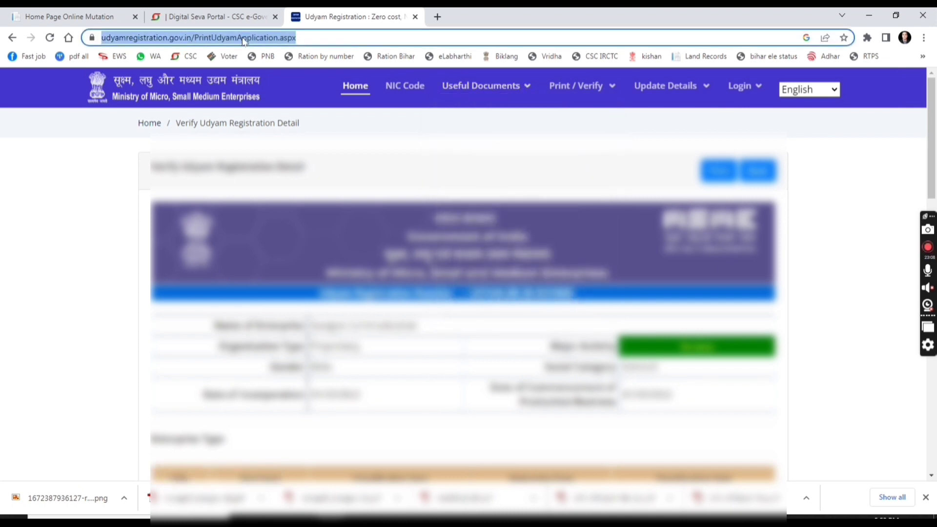
{"action": "right_click", "coordinate": [245, 37]}
{"action": "left_click", "coordinate": [279, 122]}
{"action": "mouse_move", "coordinate": [671, 124]}
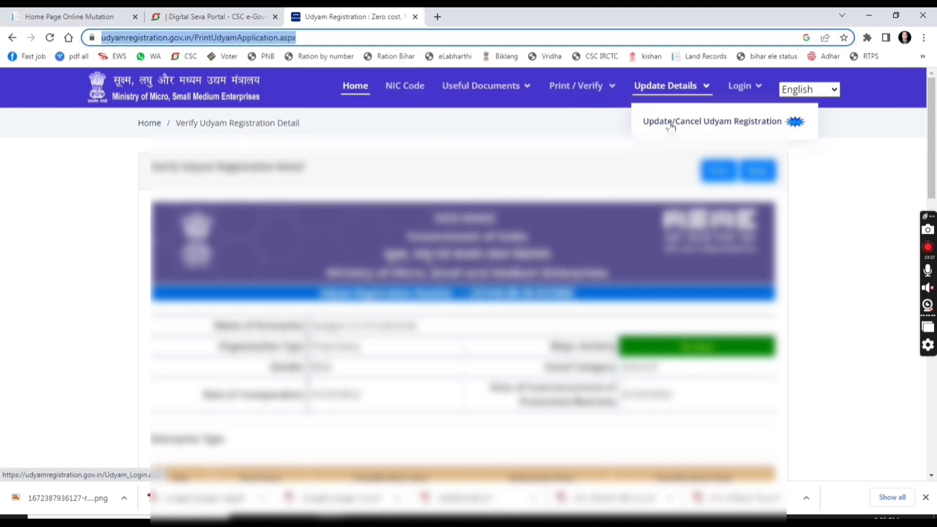
{"action": "left_click", "coordinate": [671, 125]}
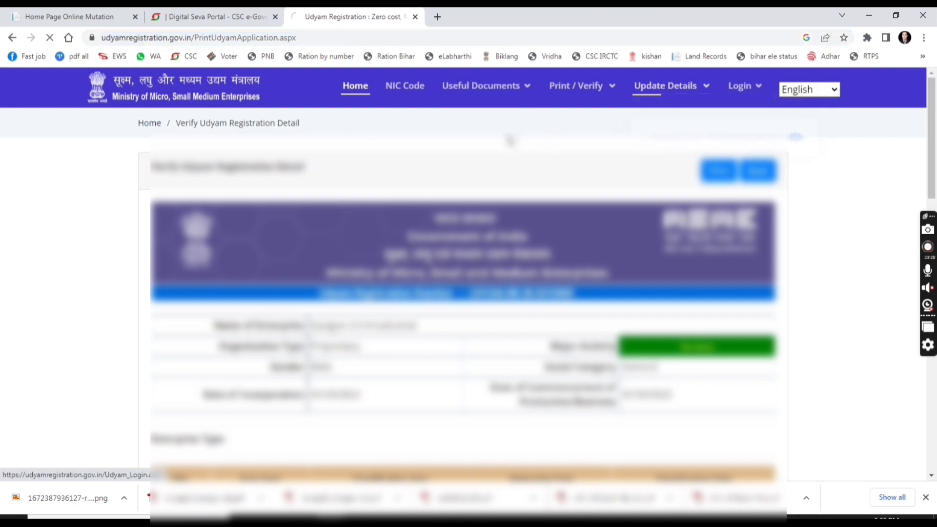